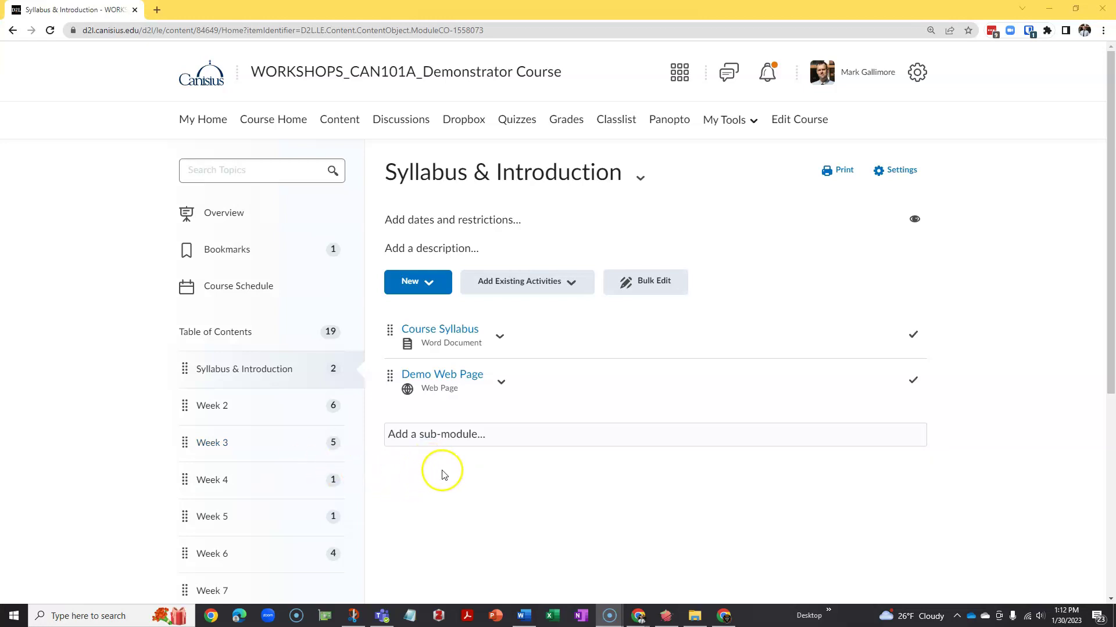
Open the Demo Web Page topic and scroll through its lorem ipsum text and dog photo.
left_click(458, 376)
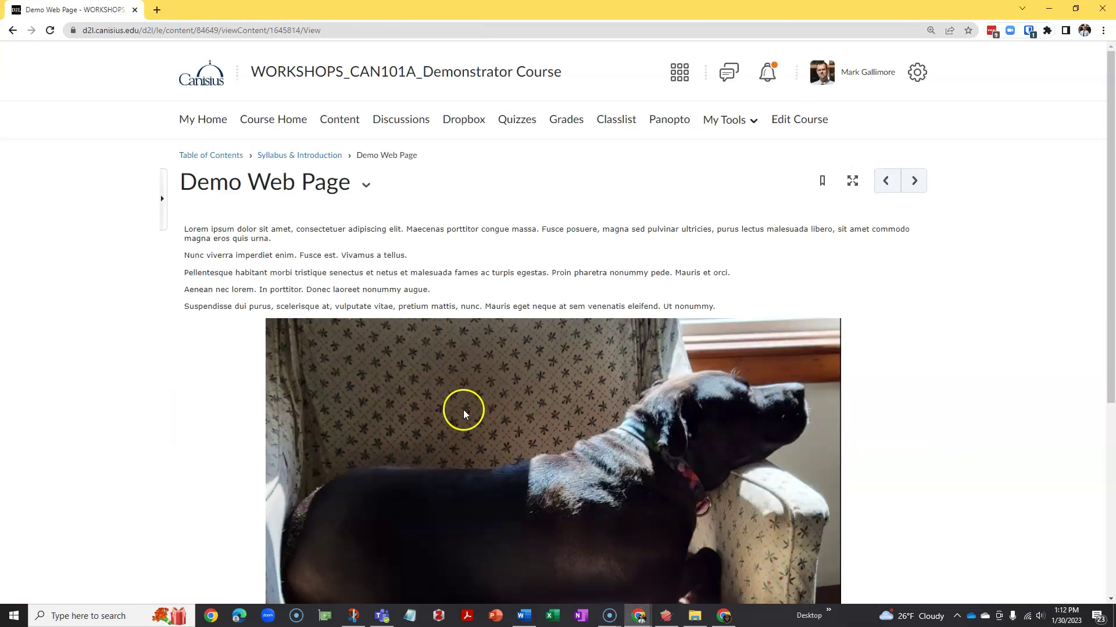
scroll(467, 413, "down", 2)
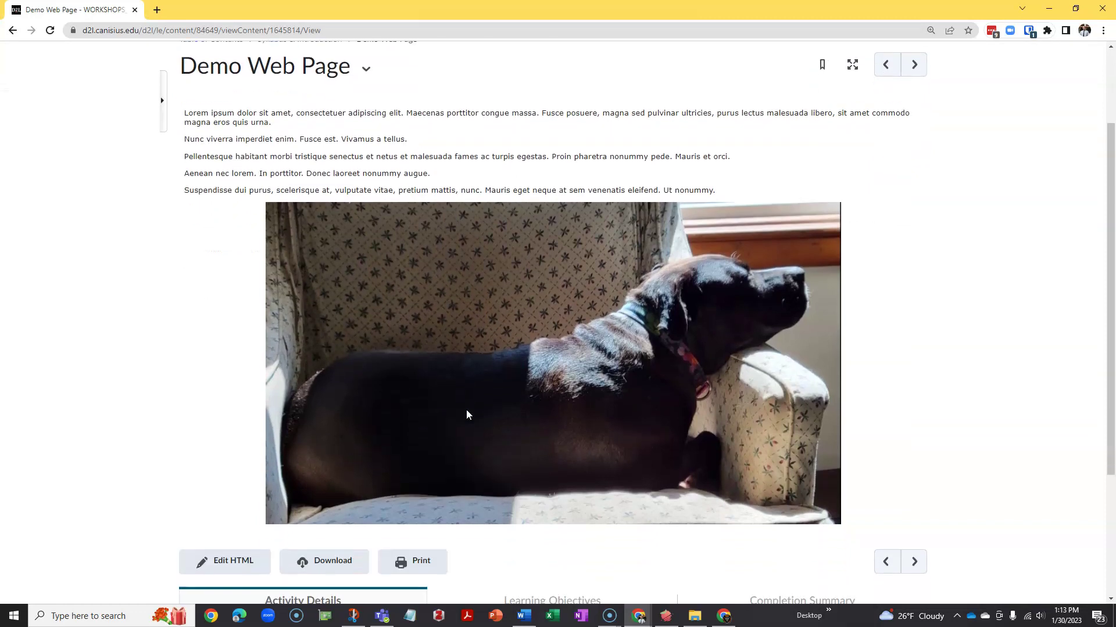
scroll(466, 412, "down", 1)
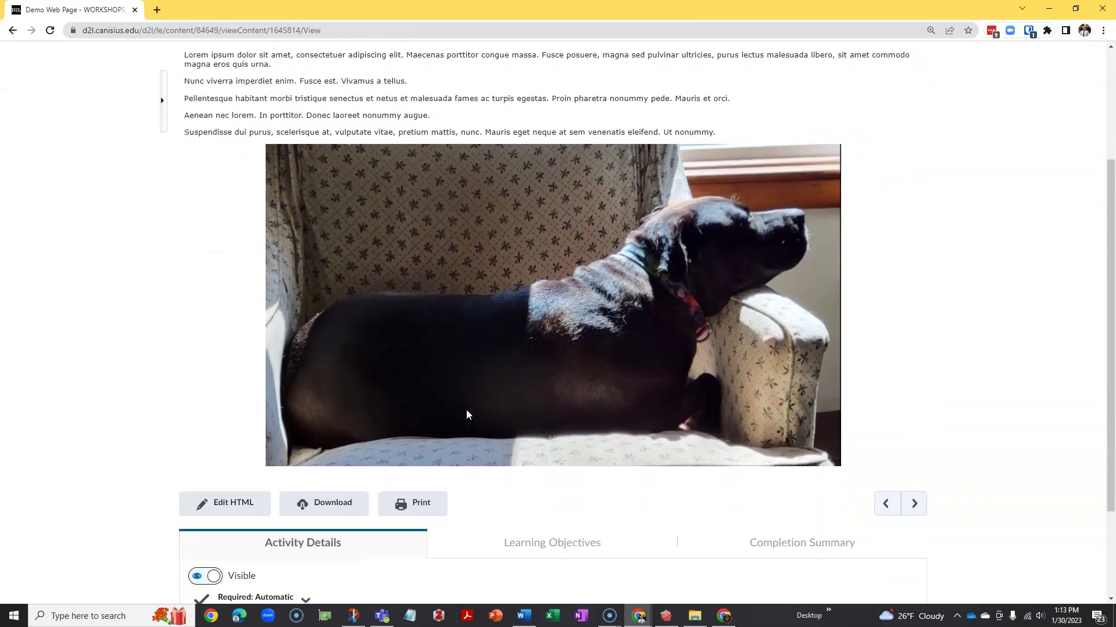
scroll(467, 414, "up", 2)
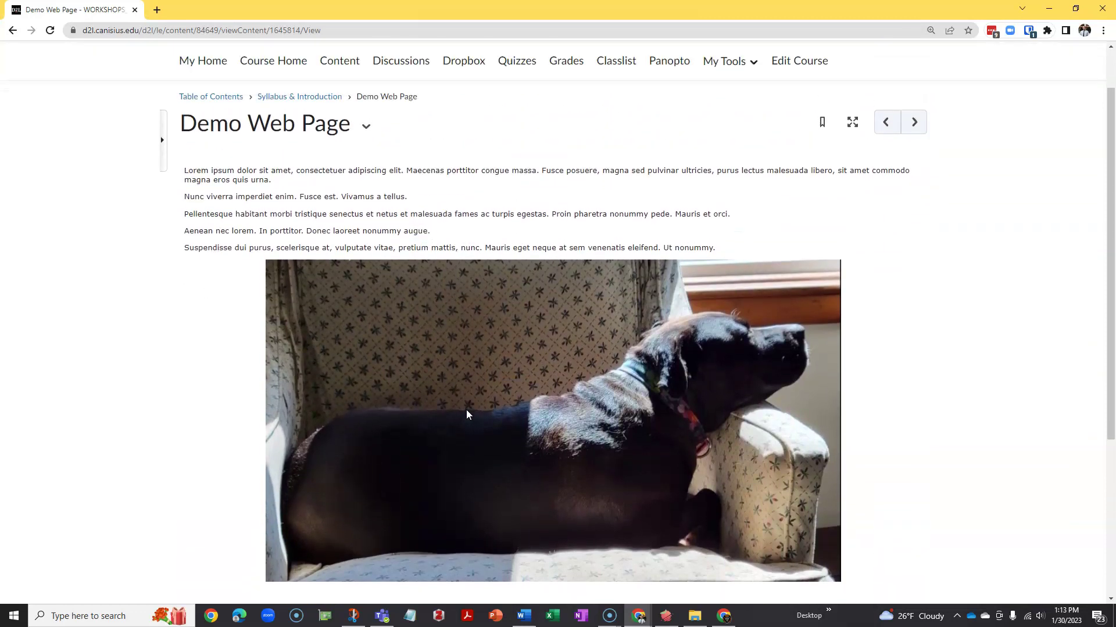
scroll(467, 415, "up", 1)
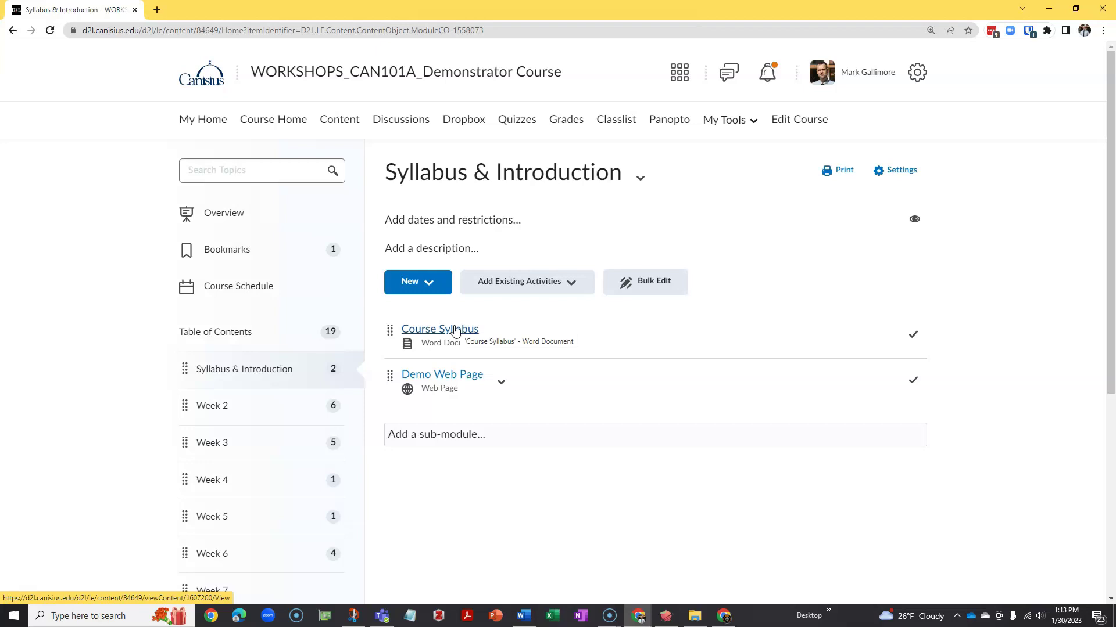
Open the Course Syllabus topic and scroll down through the PDF.
left_click(455, 331)
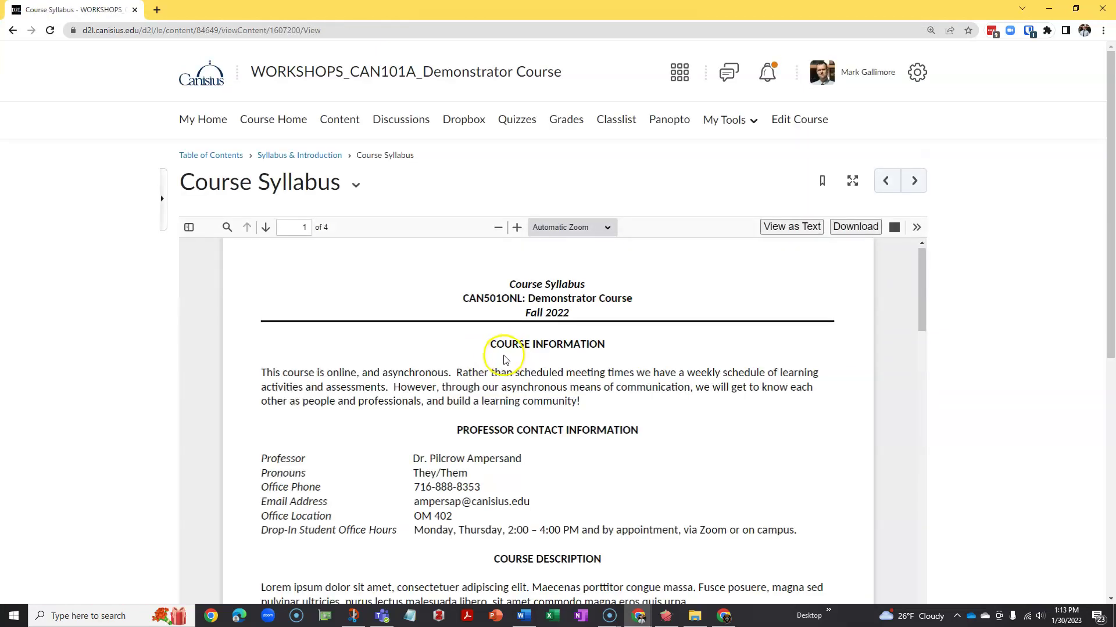
scroll(505, 359, "down", 1)
scroll(961, 377, "down", 2)
scroll(960, 374, "down", 2)
scroll(692, 326, "down", 3)
scroll(692, 330, "down", 3)
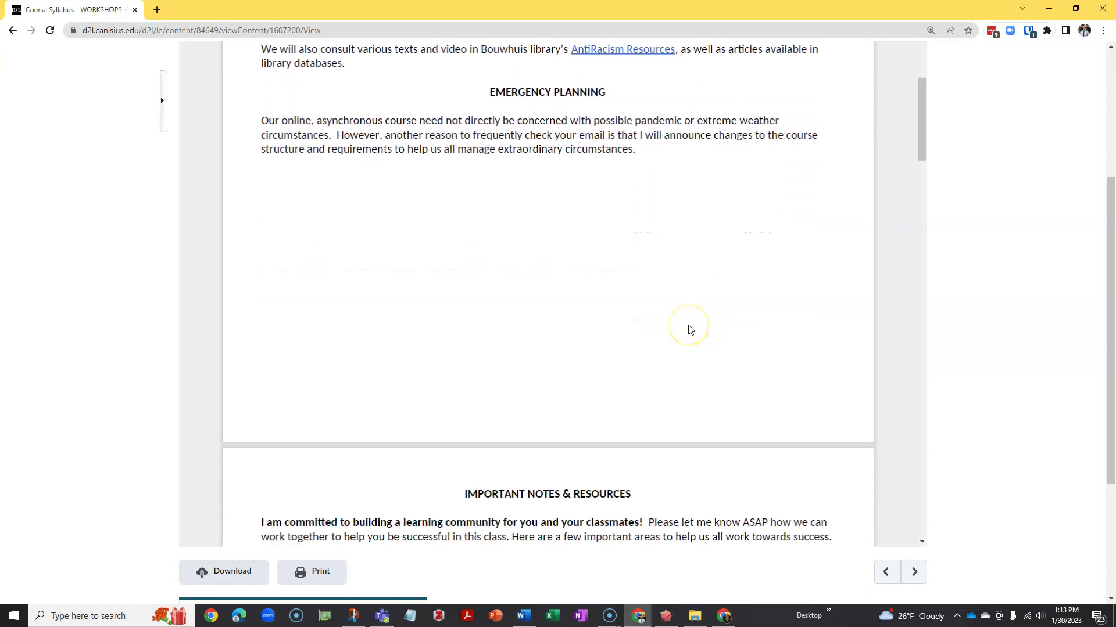
scroll(690, 329, "down", 1)
scroll(690, 329, "down", 2)
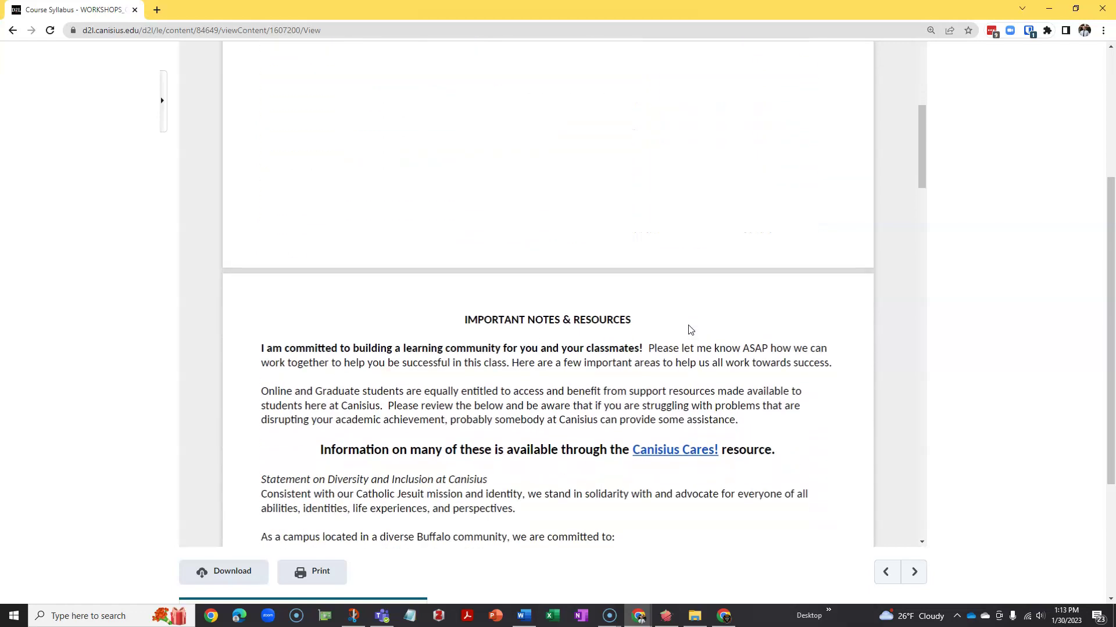
scroll(625, 315, "down", 6)
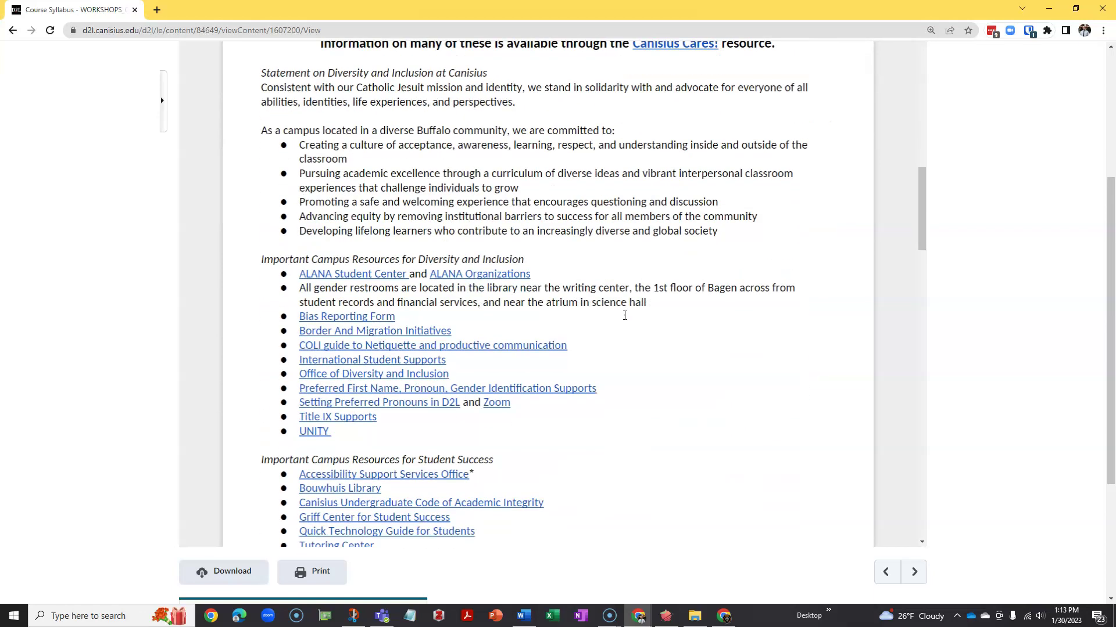
scroll(624, 315, "down", 1)
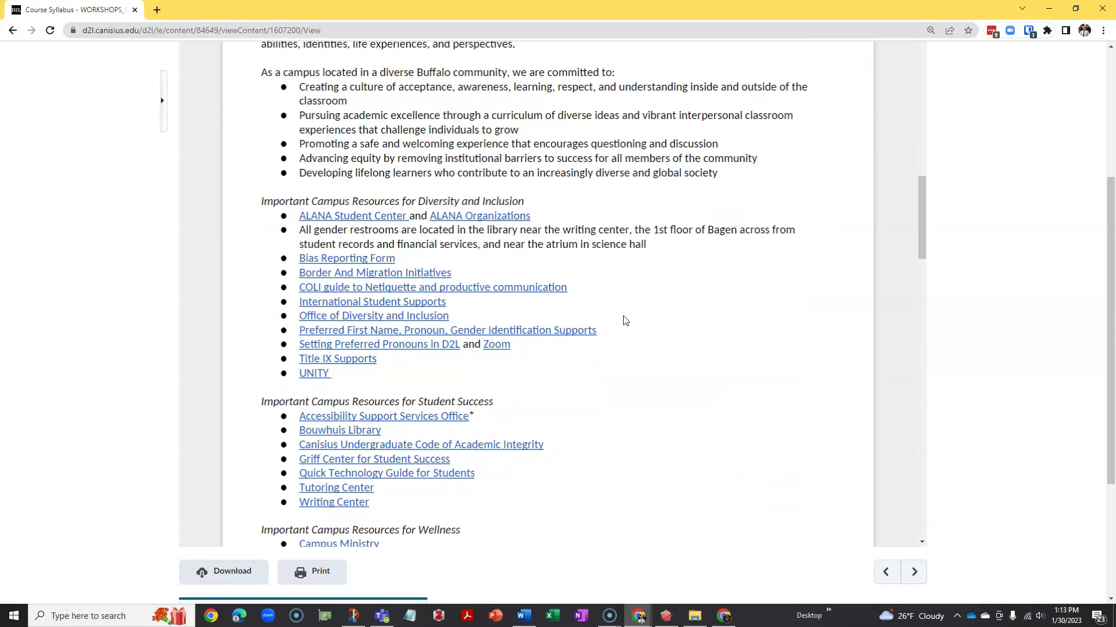
scroll(624, 321, "down", 3)
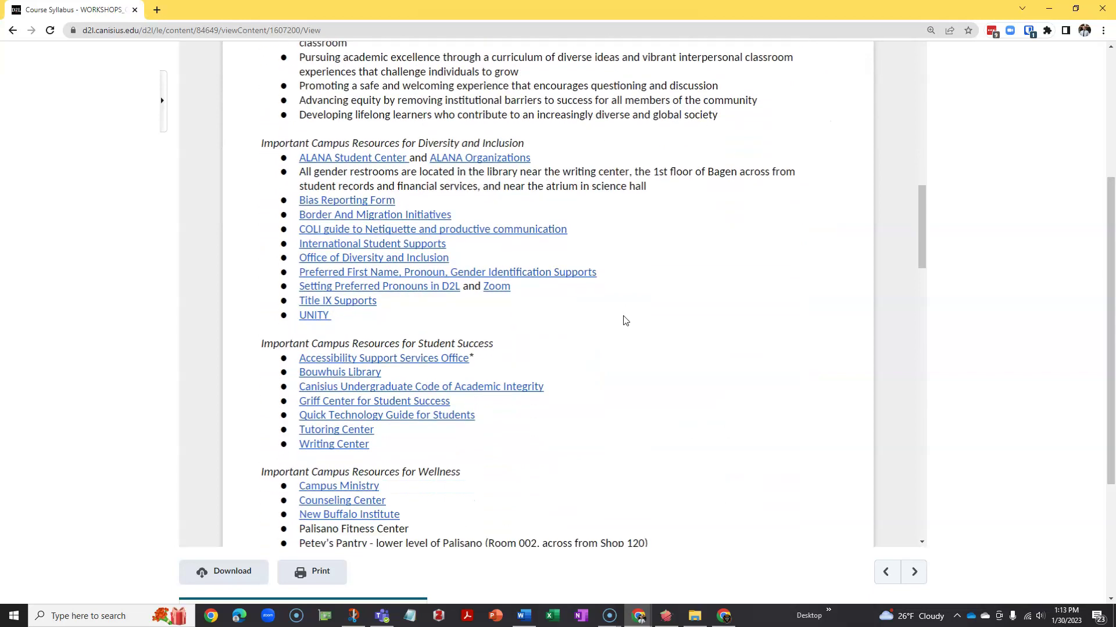
scroll(625, 320, "down", 1)
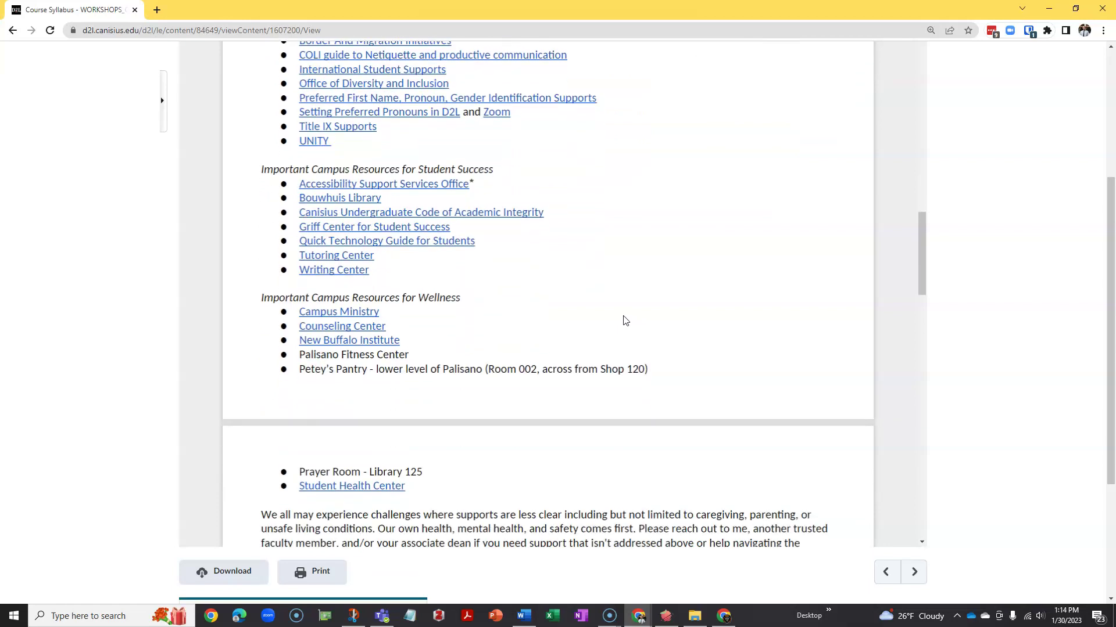
scroll(624, 321, "down", 2)
scroll(625, 320, "down", 2)
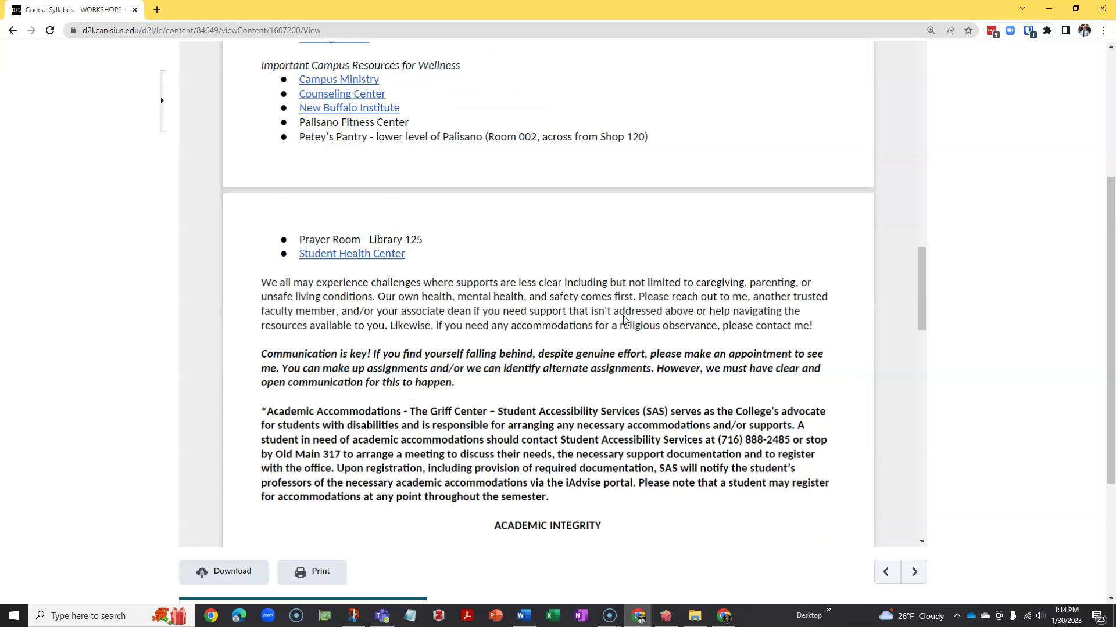
scroll(623, 319, "down", 3)
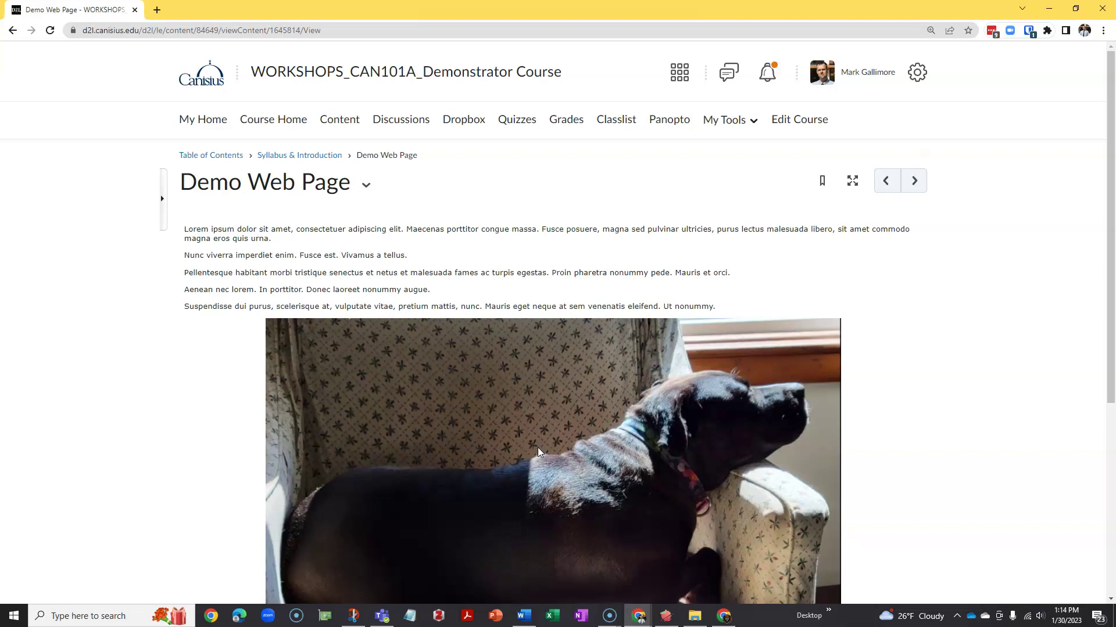
scroll(536, 449, "down", 2)
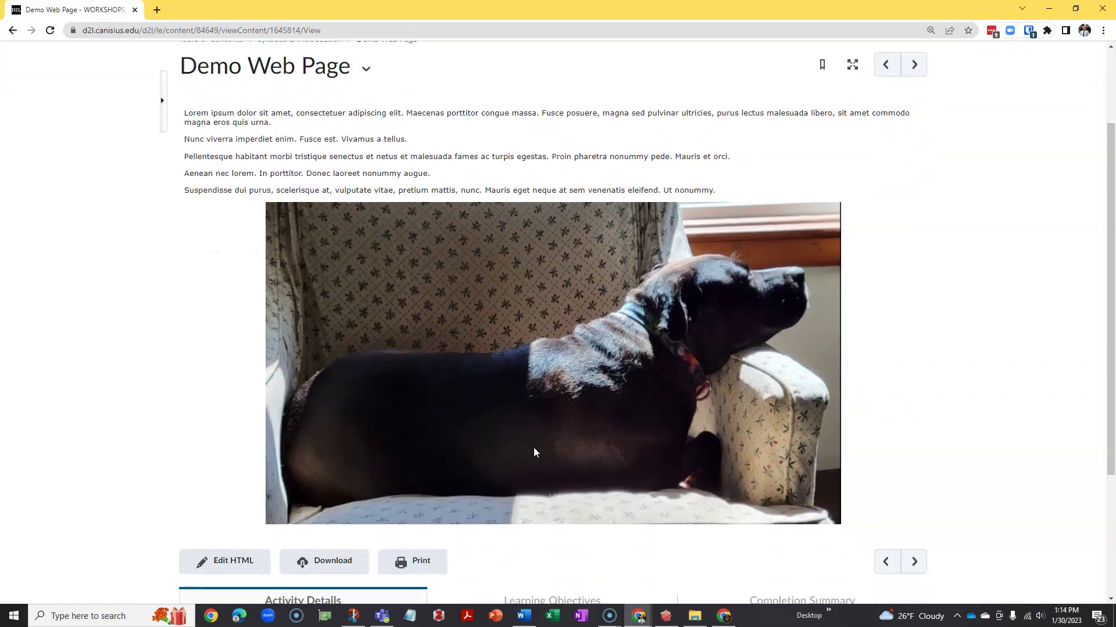
scroll(531, 447, "up", 2)
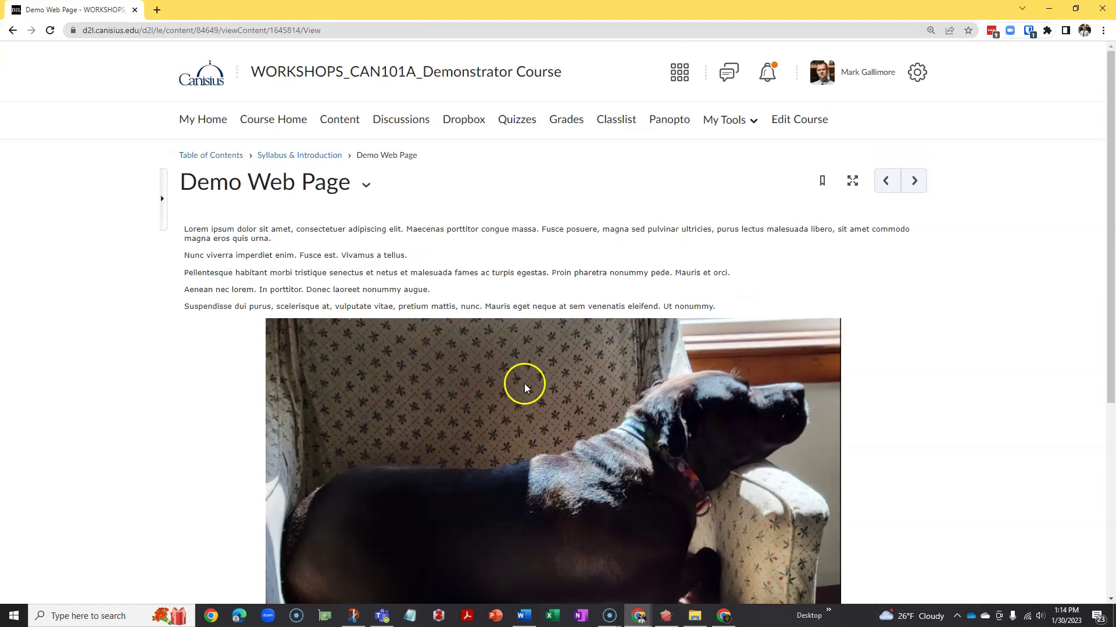
left_click(366, 185)
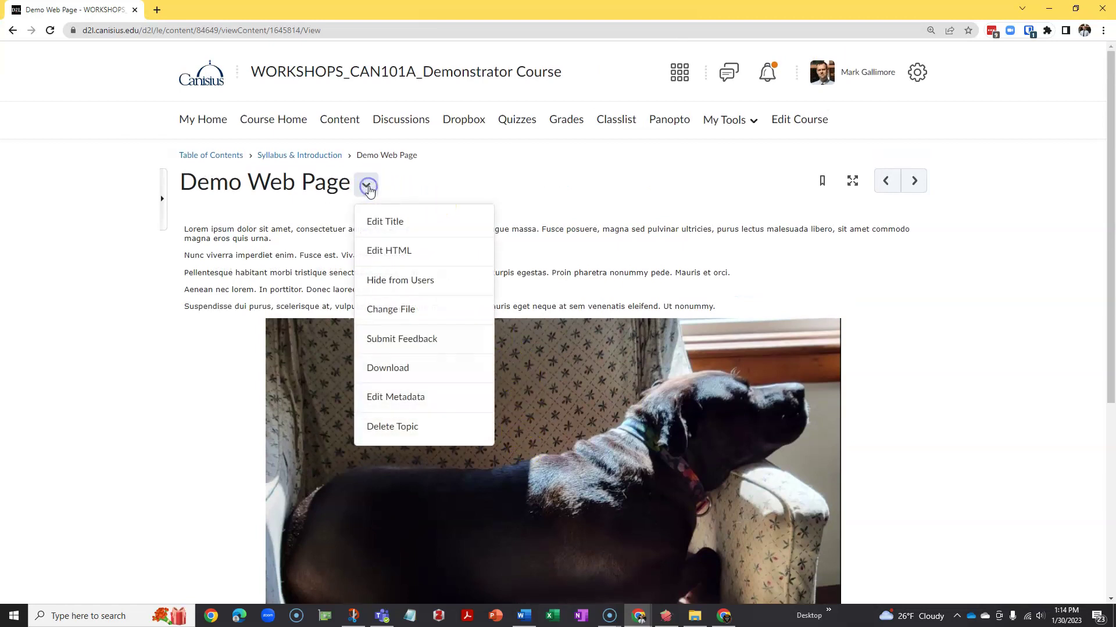
left_click(413, 251)
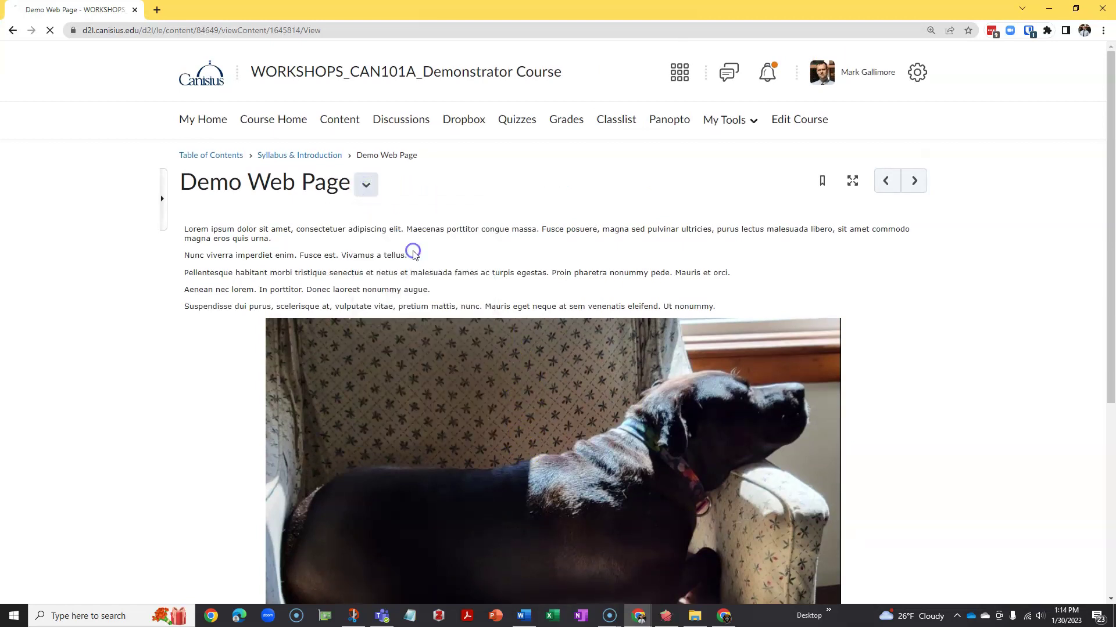
scroll(472, 407, "down", 5)
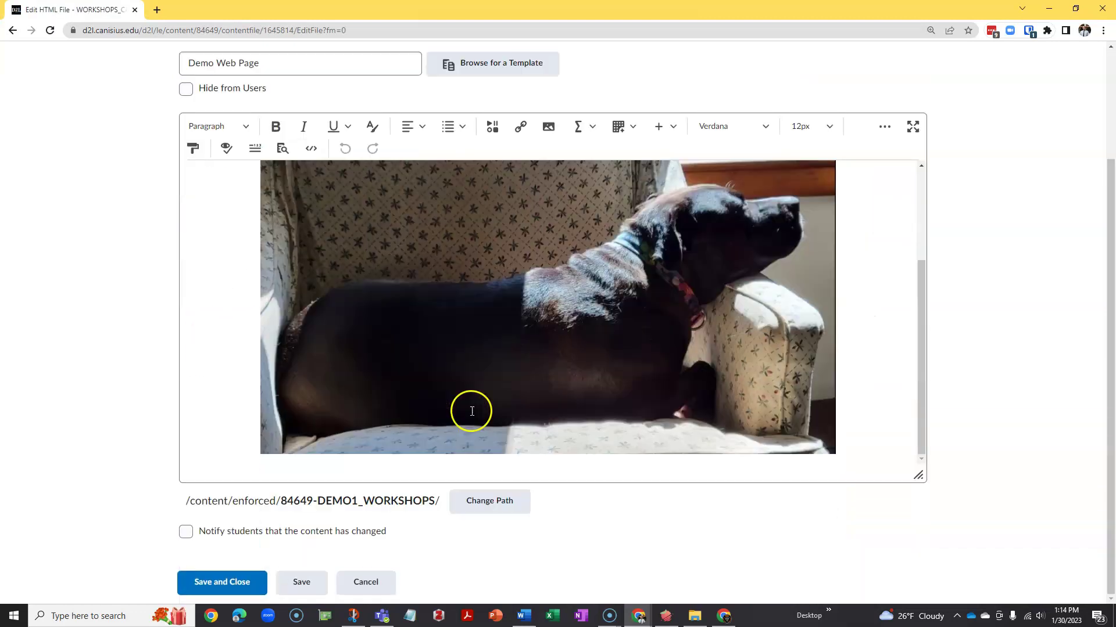
scroll(472, 412, "up", 2)
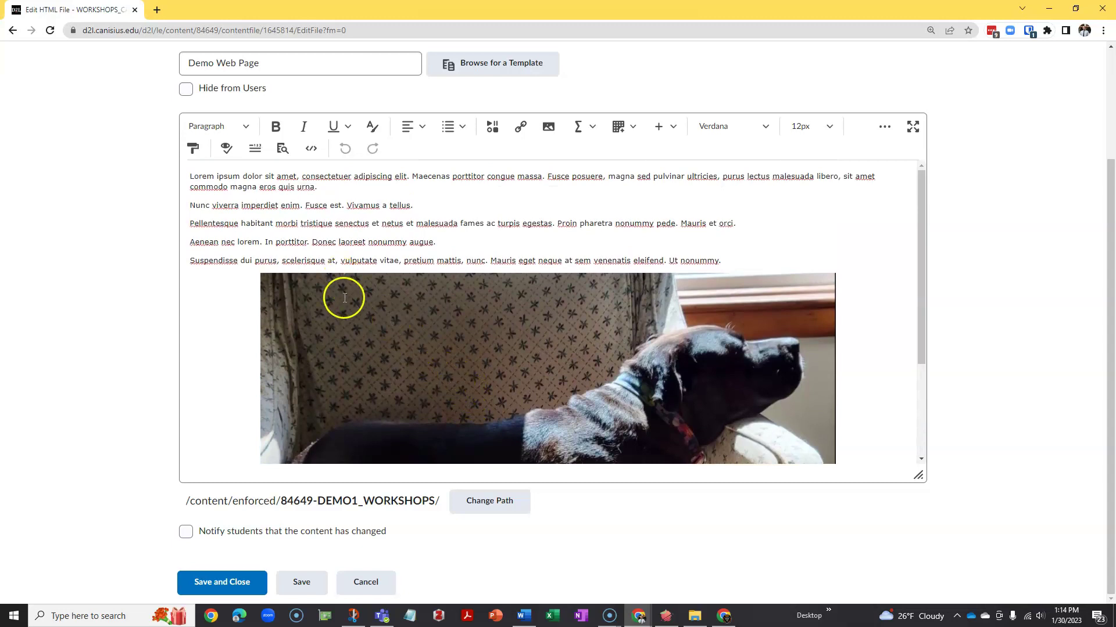
Discard the open editor and start a new Create a File page in Week 7.
left_click(367, 583)
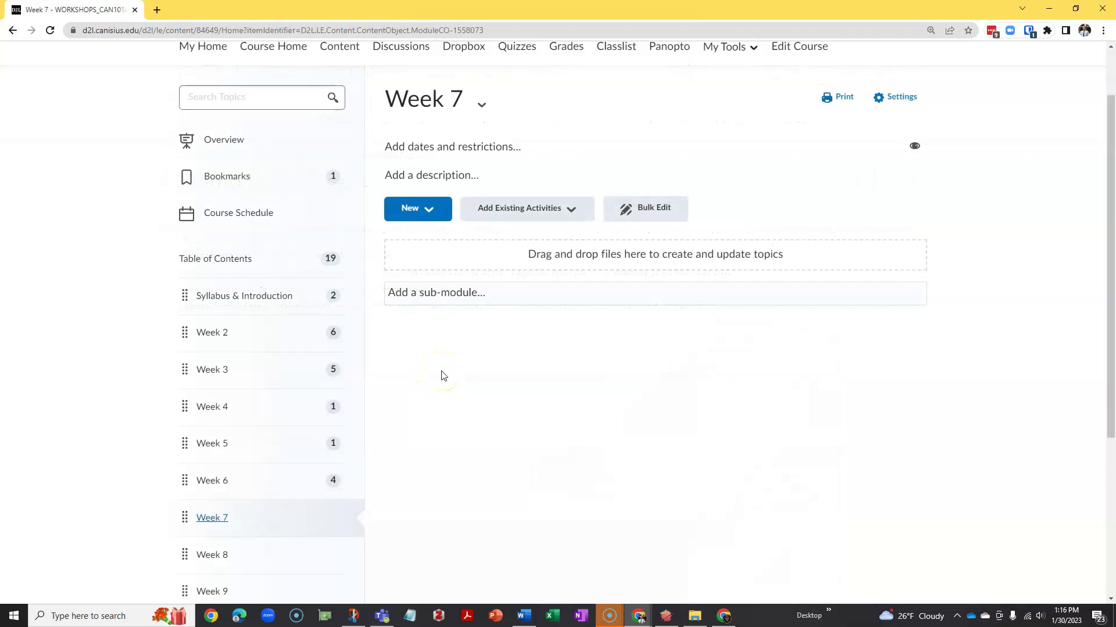
left_click(429, 209)
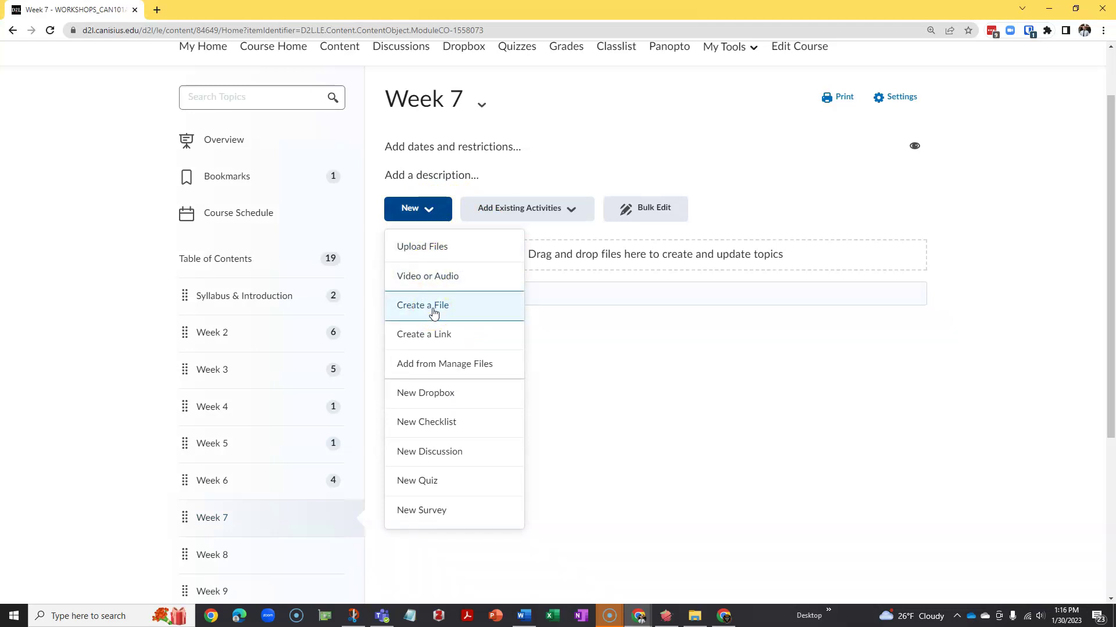
left_click(434, 314)
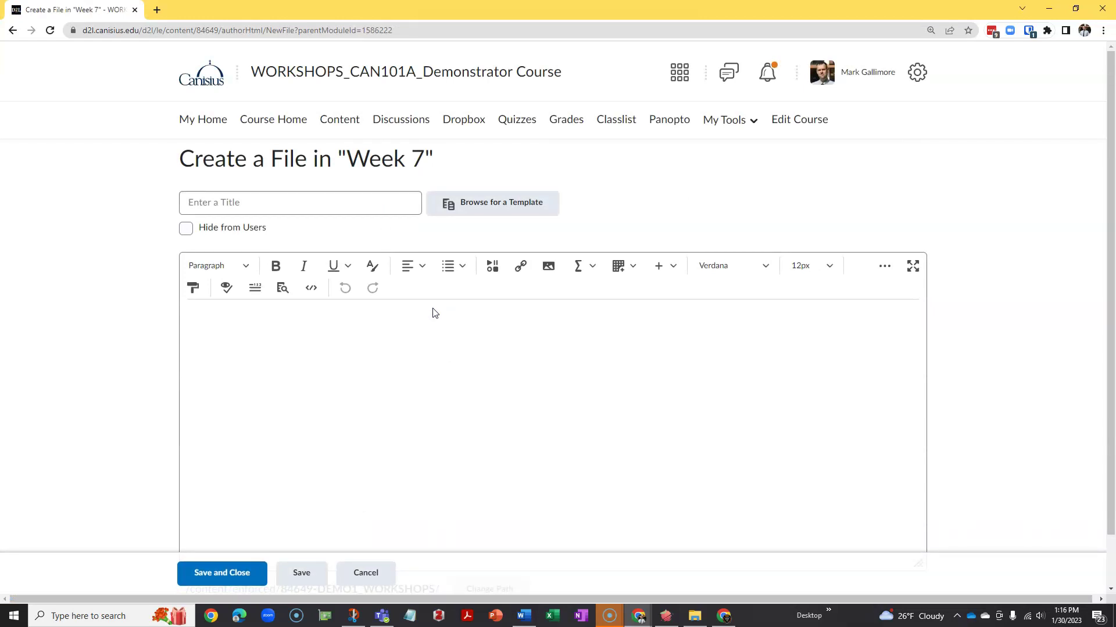
left_click(351, 318)
Title the new file 'Demo Page 2'.
left_click(291, 324)
left_click(288, 322)
left_click(237, 202)
type("Demo Page 2")
Paste the lorem ipsum text into the body as plain paragraphs with formatting removed.
left_click(245, 317)
key("ctrl+v")
left_click(264, 329)
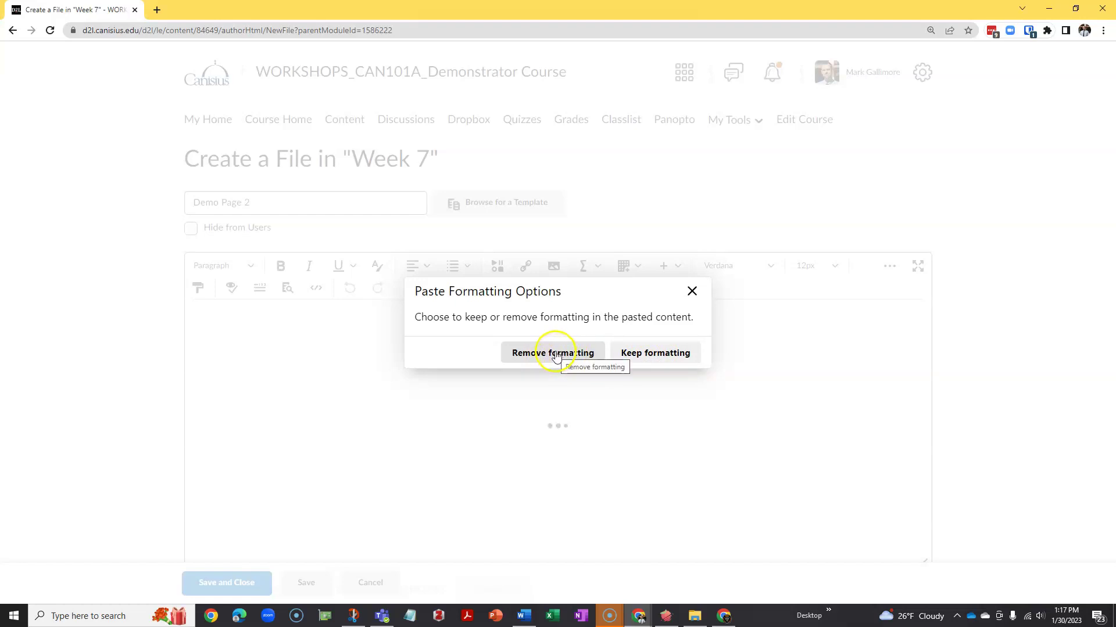
left_click(525, 357)
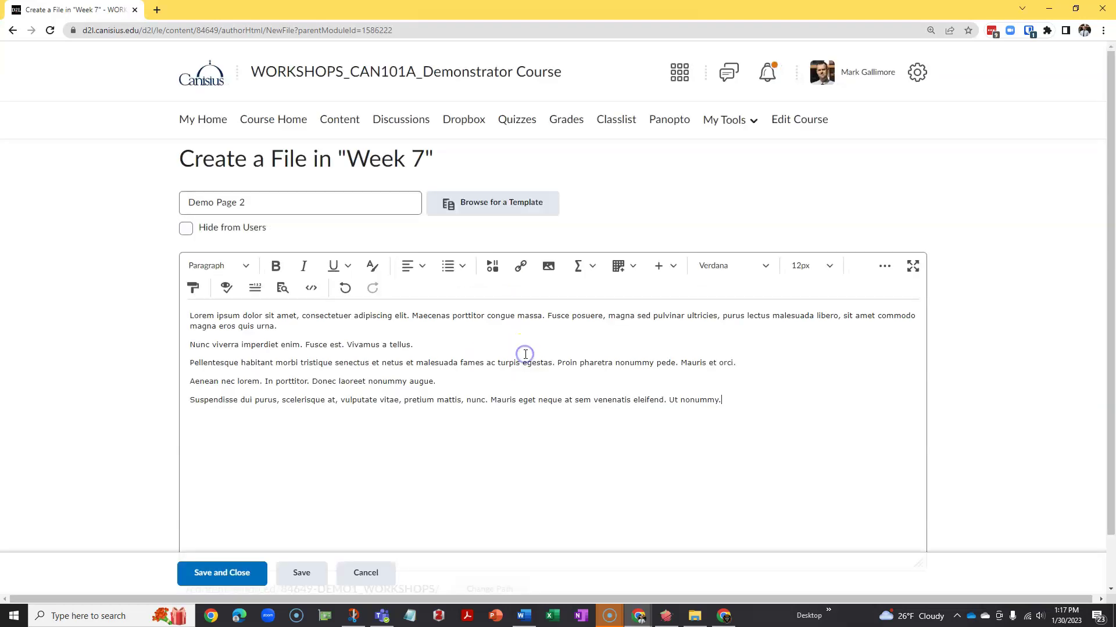
Add an 'Introduction' line at the top and format it as Heading 1.
left_click(431, 436)
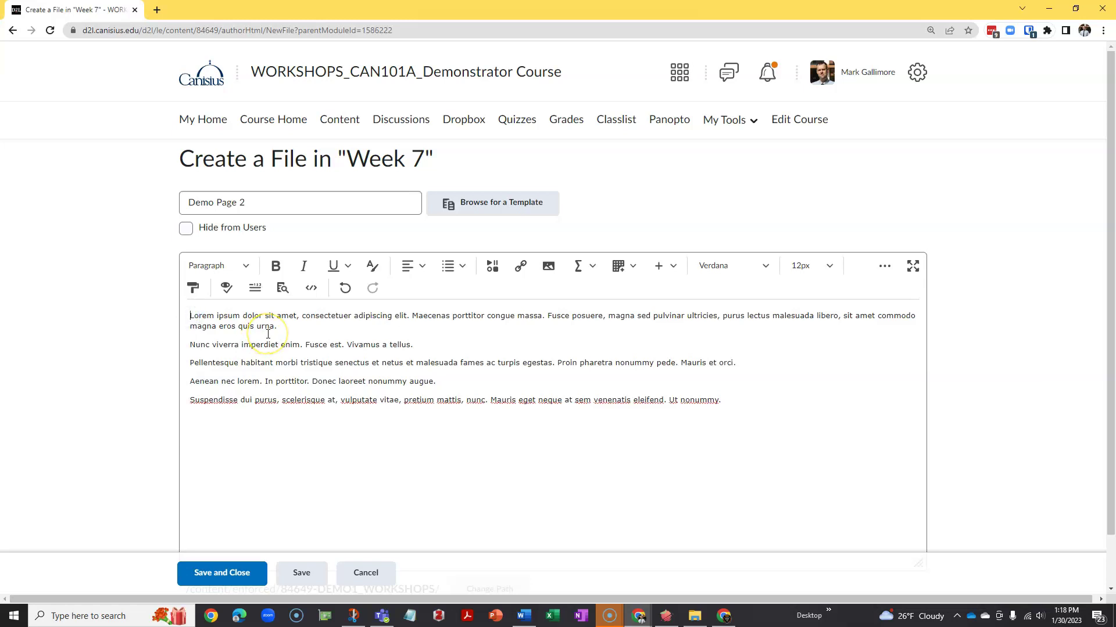
key("Return")
left_click_drag(238, 316, 189, 316)
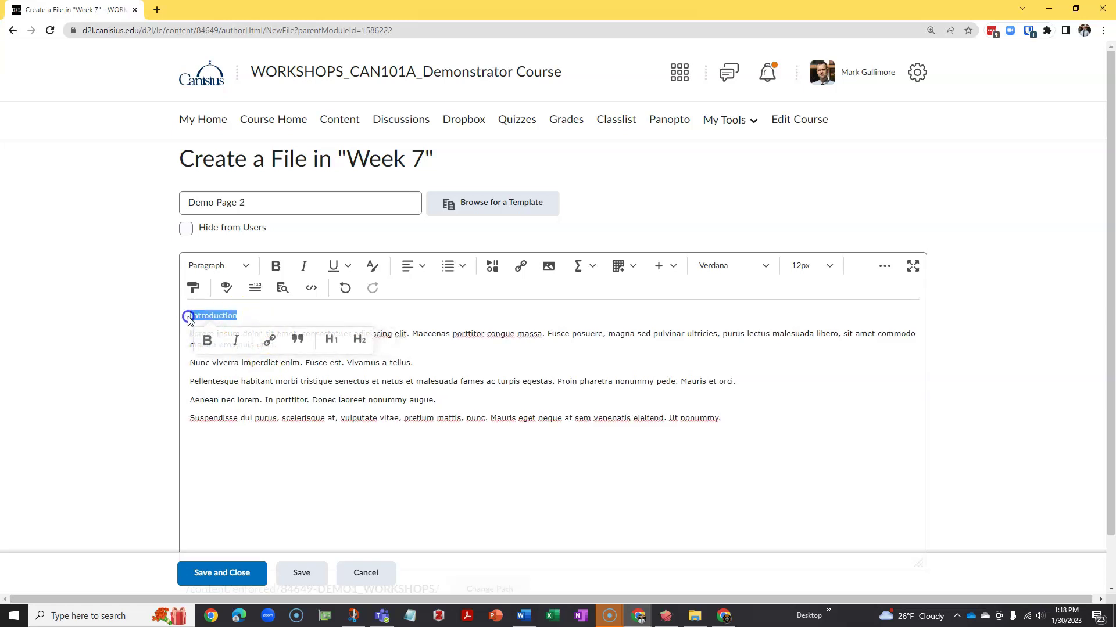
left_click(246, 267)
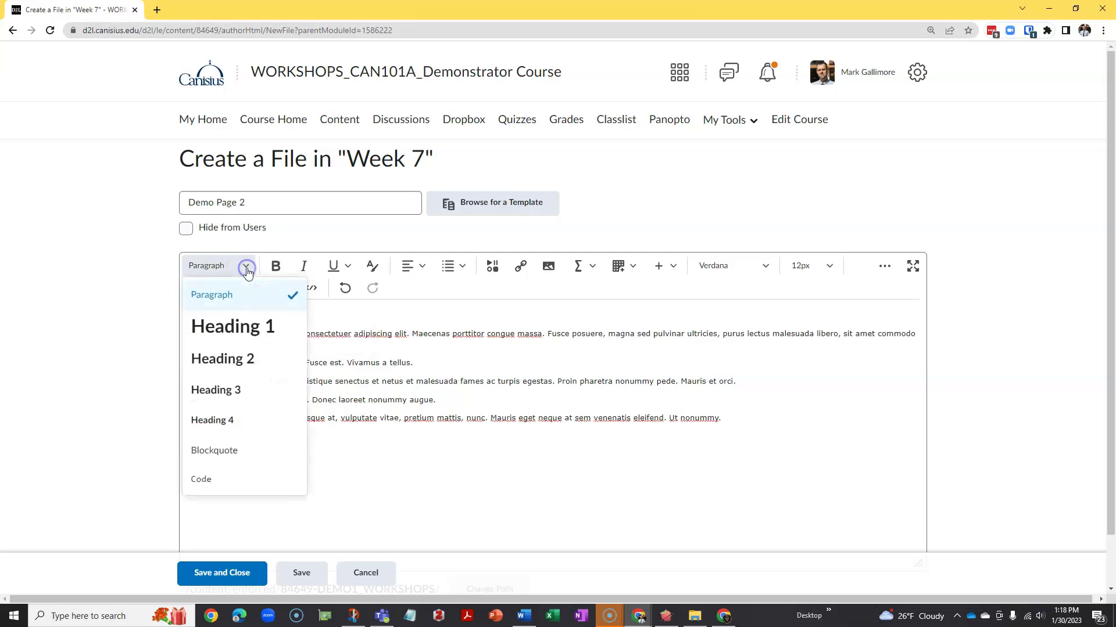
left_click(241, 326)
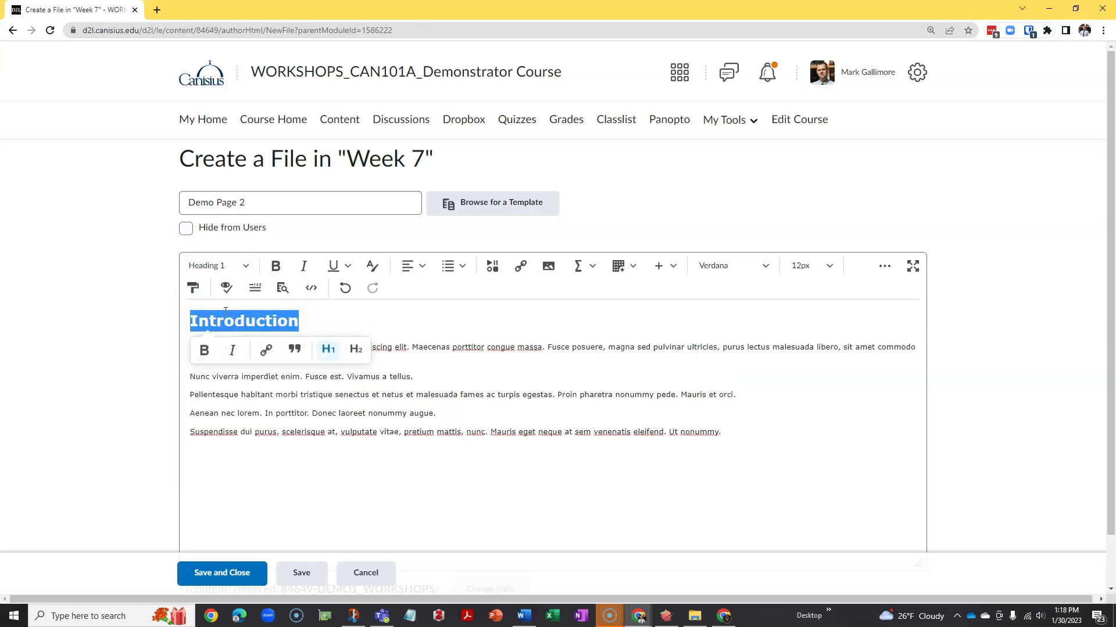
Insert a 'Section 1' line above the Pellentesque paragraph and make it Heading 2.
left_click(192, 395)
type("Section 1")
key("Return")
left_click(228, 395)
left_click_drag(227, 395, 185, 399)
left_click(219, 267)
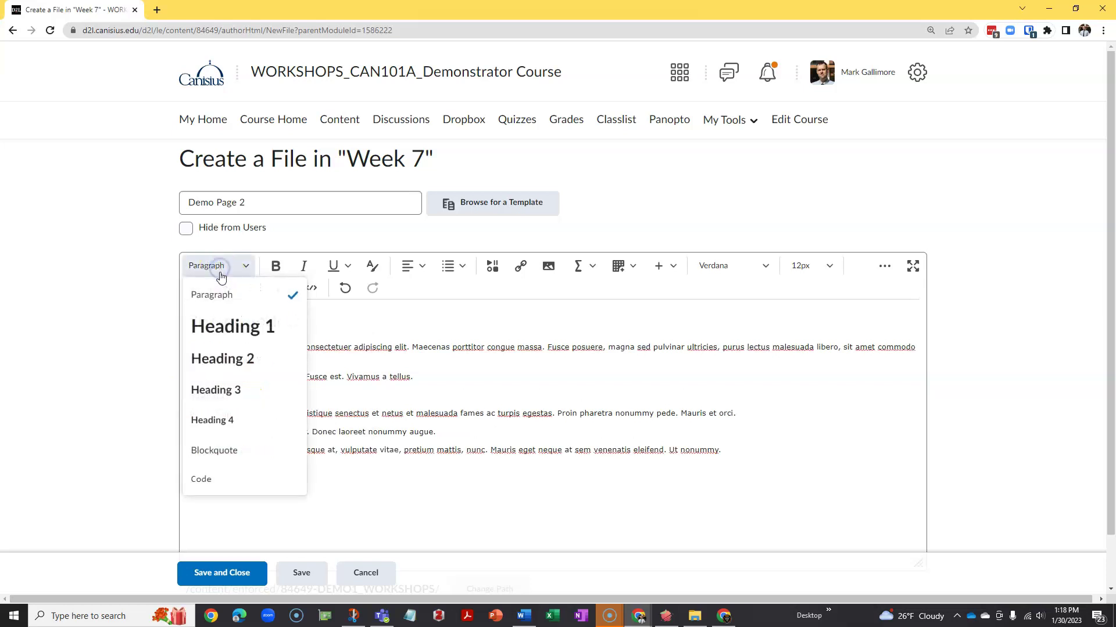
left_click(231, 360)
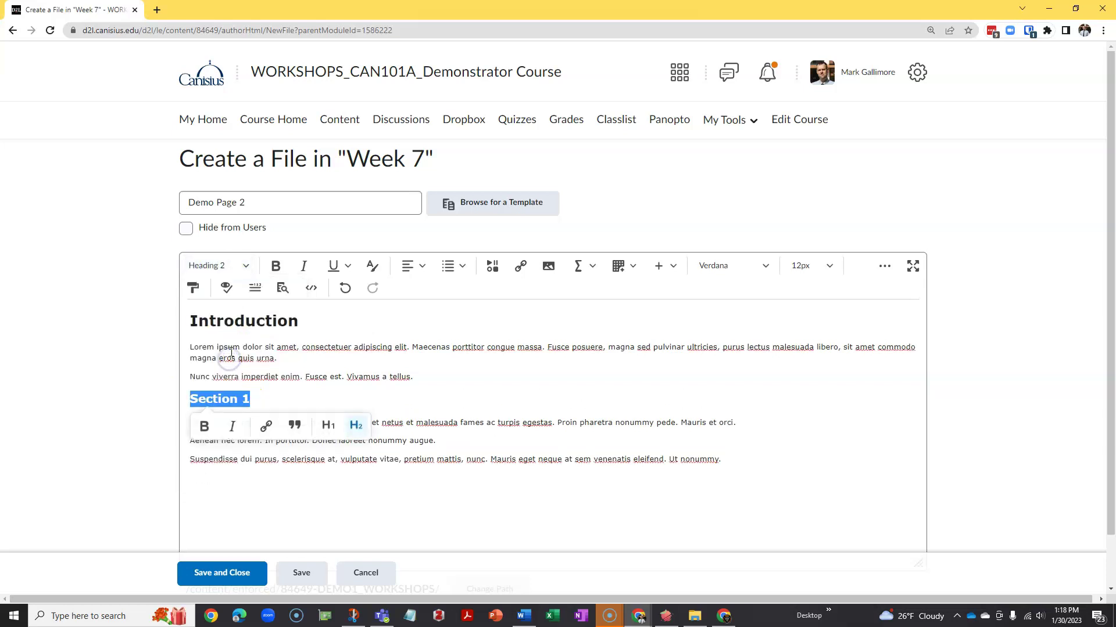
left_click(266, 398)
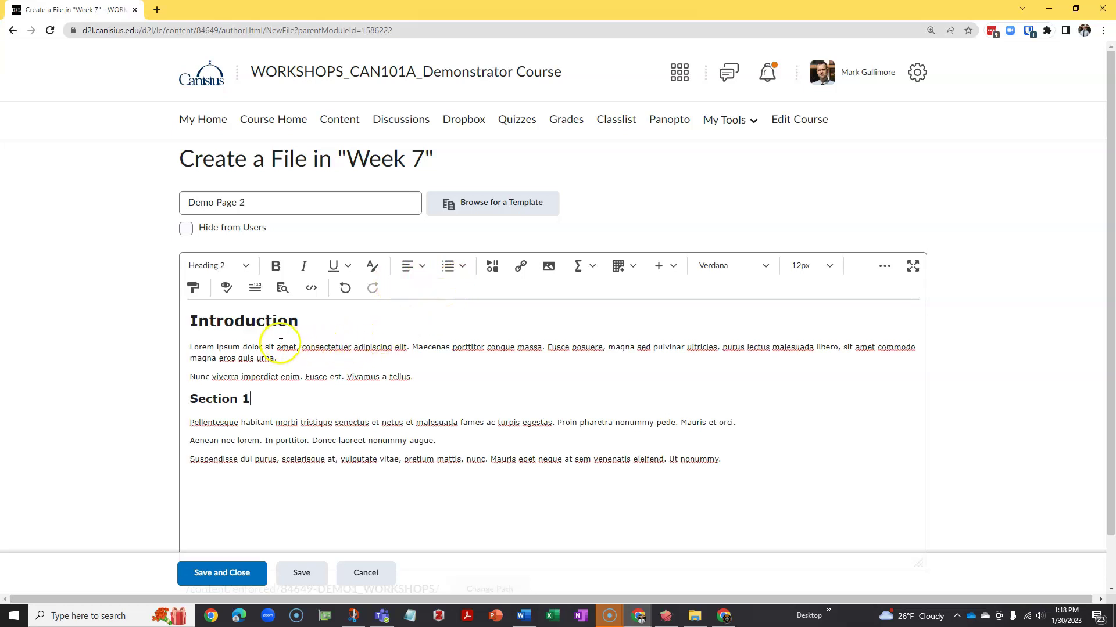
left_click(232, 401)
left_click(245, 266)
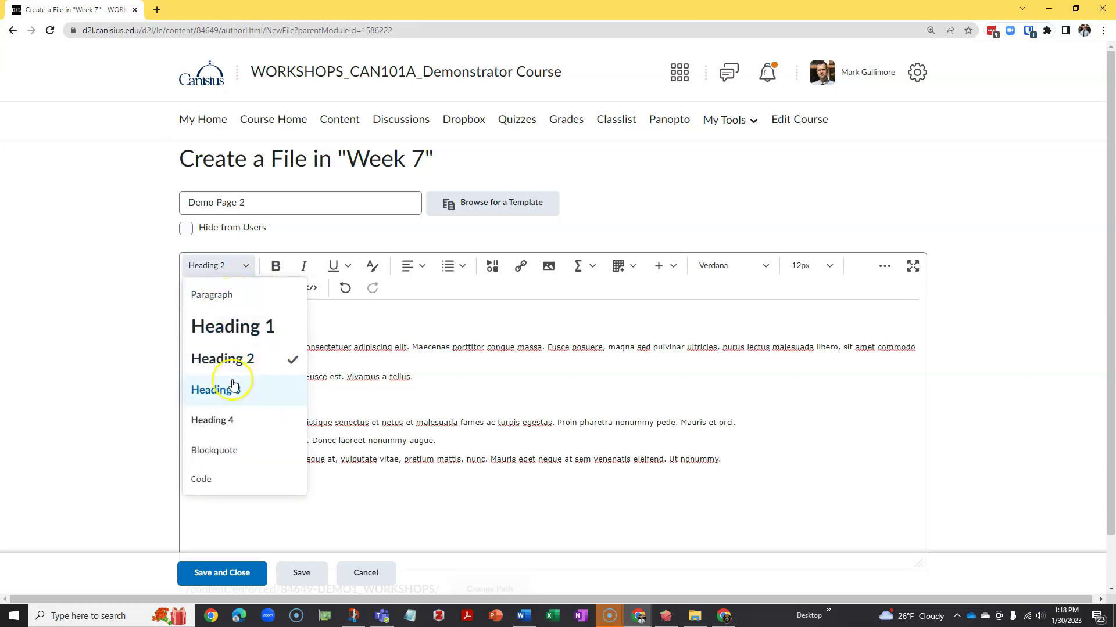
left_click(348, 348)
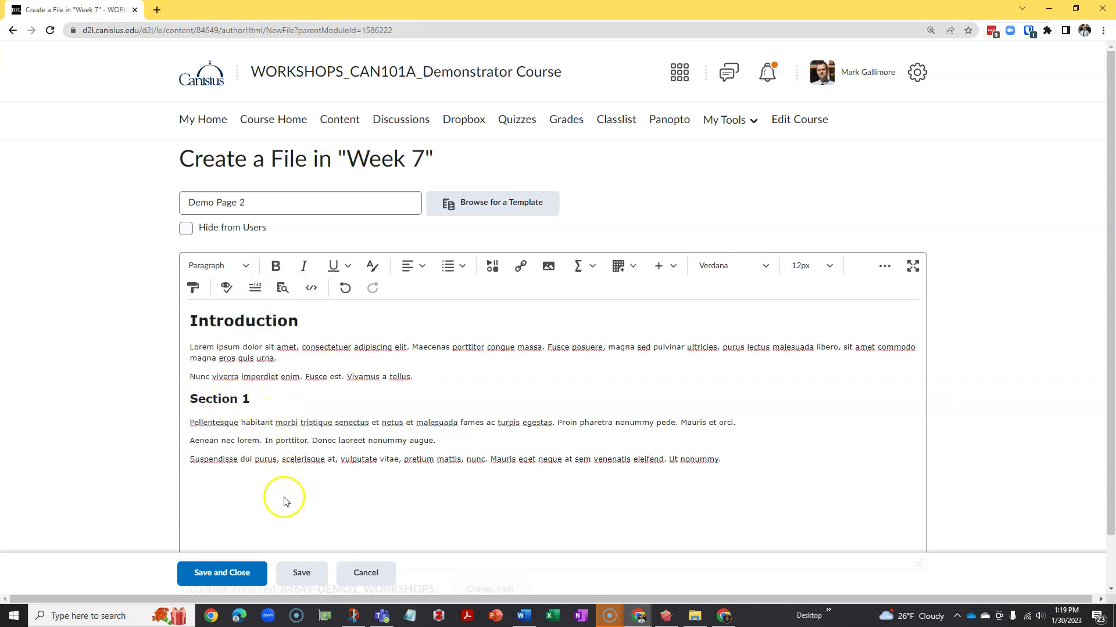
Save and close Demo Page 2, then open its actions menu in the Week 7 list.
left_click(208, 574)
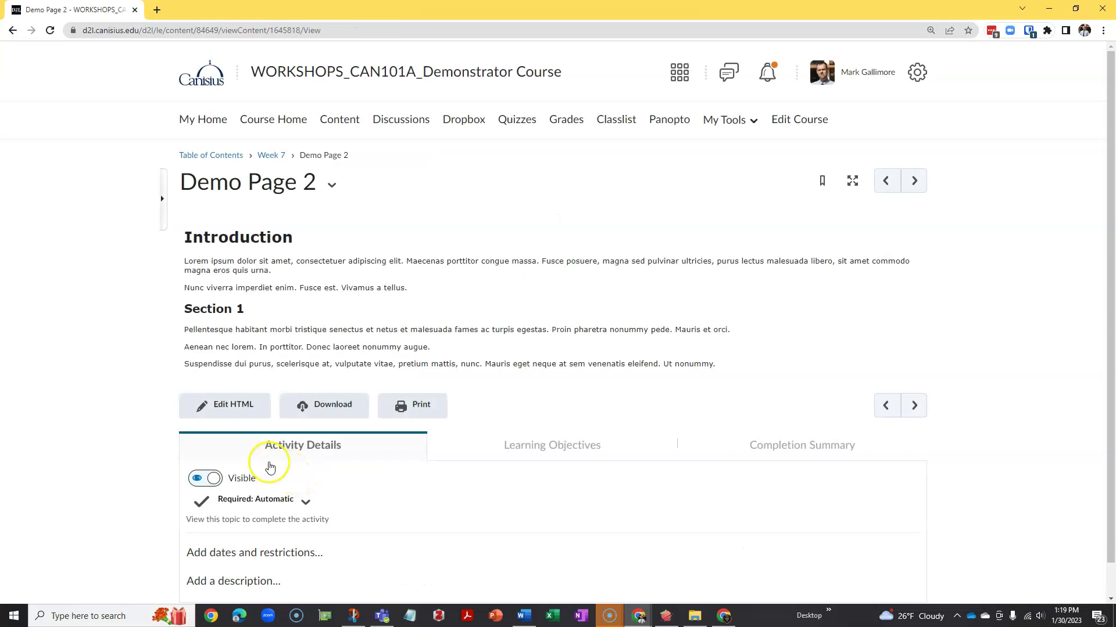
scroll(269, 466, "down", 1)
scroll(324, 294, "up", 1)
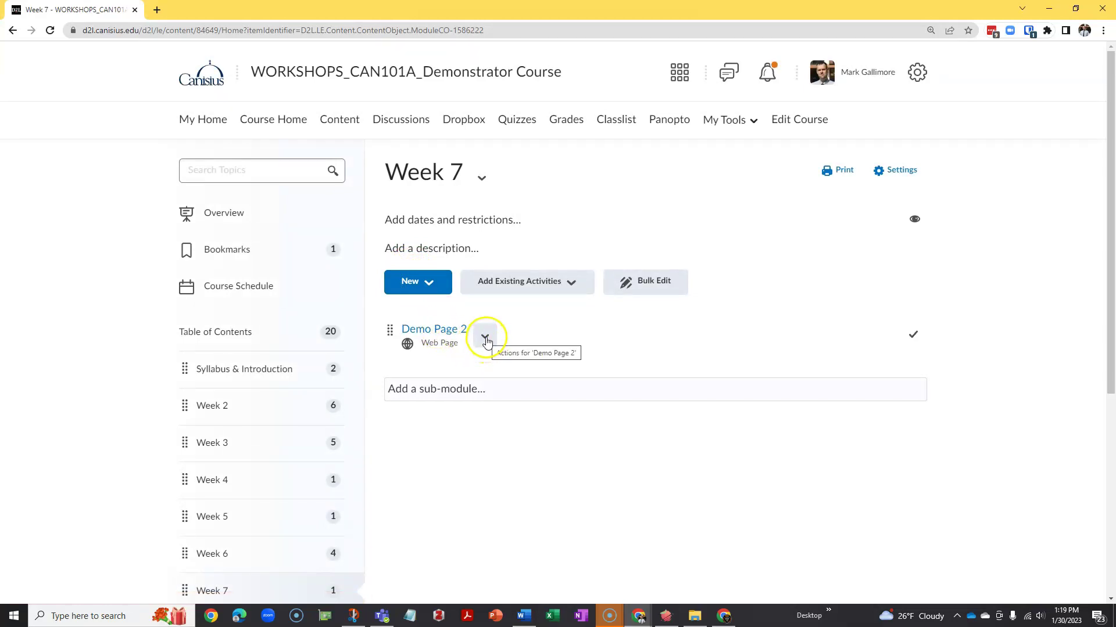
left_click(485, 341)
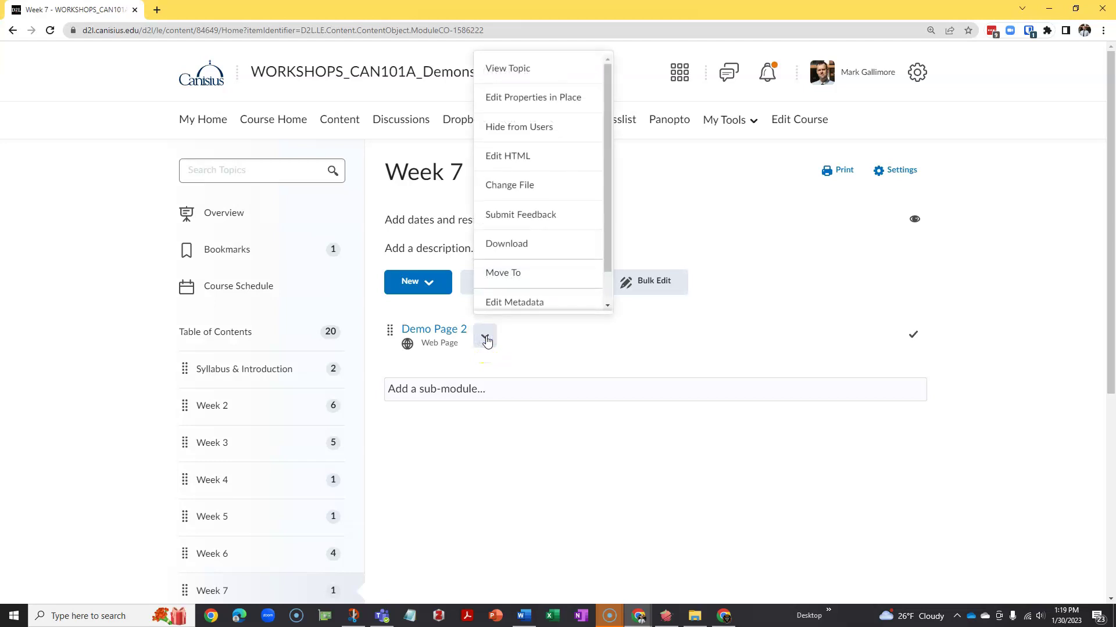
Reopen Demo Page 2 with Edit HTML and add a blank line after the last paragraph.
left_click(500, 160)
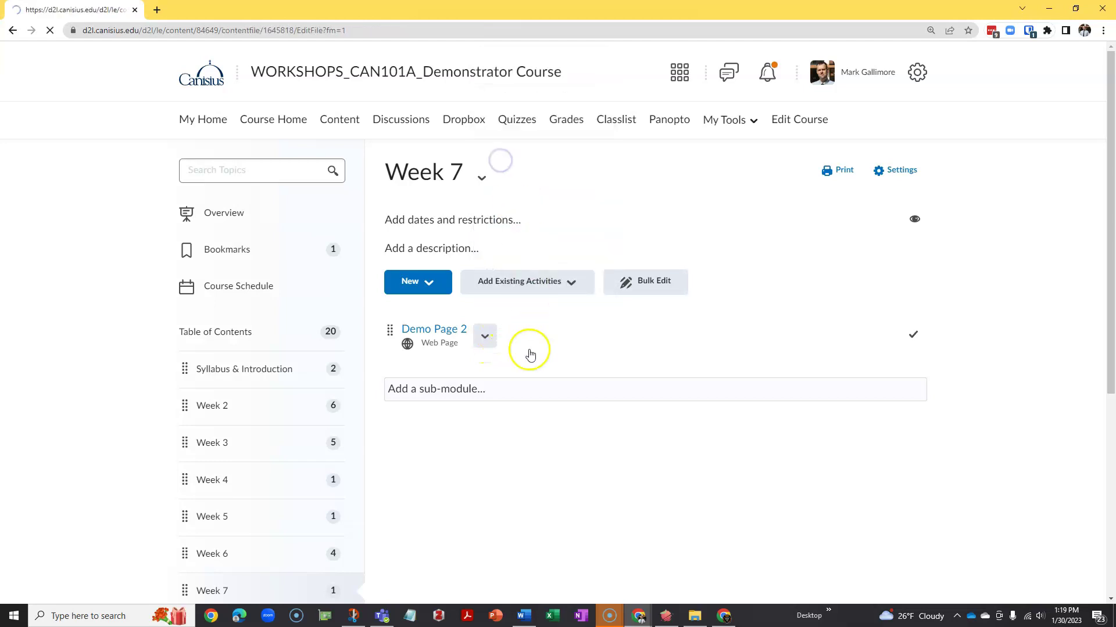
scroll(372, 465, "down", 3)
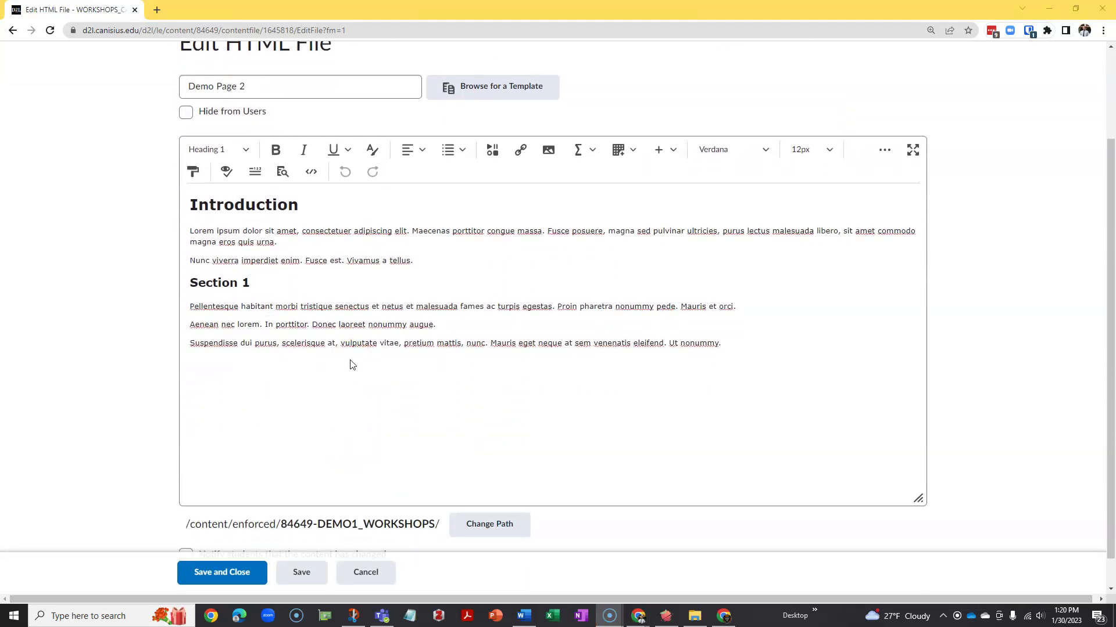
scroll(366, 401, "up", 2)
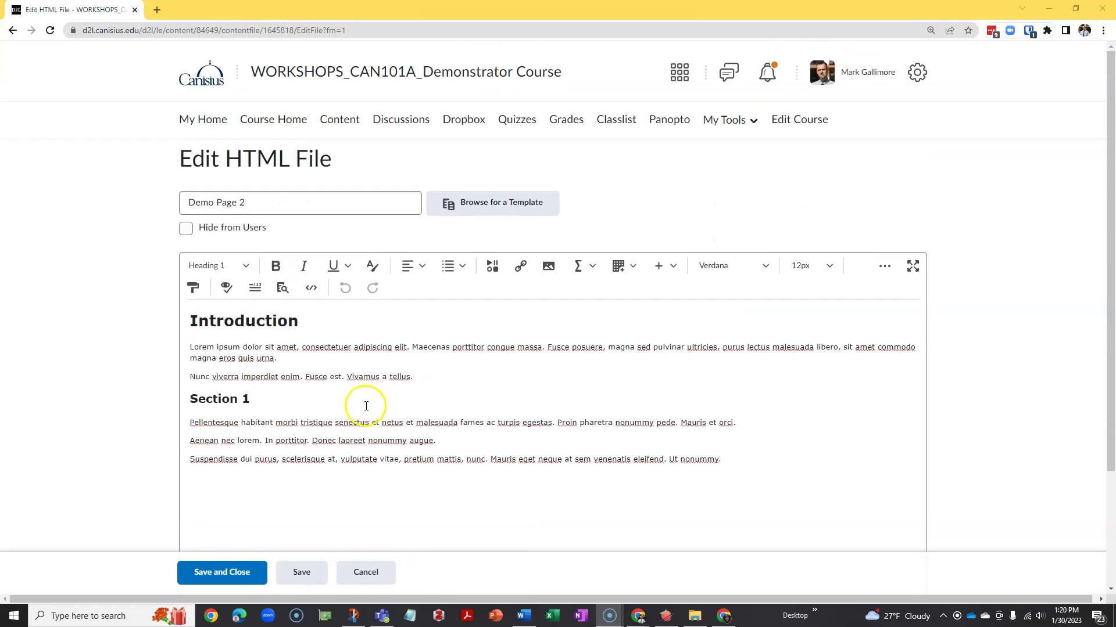
scroll(365, 409, "down", 1)
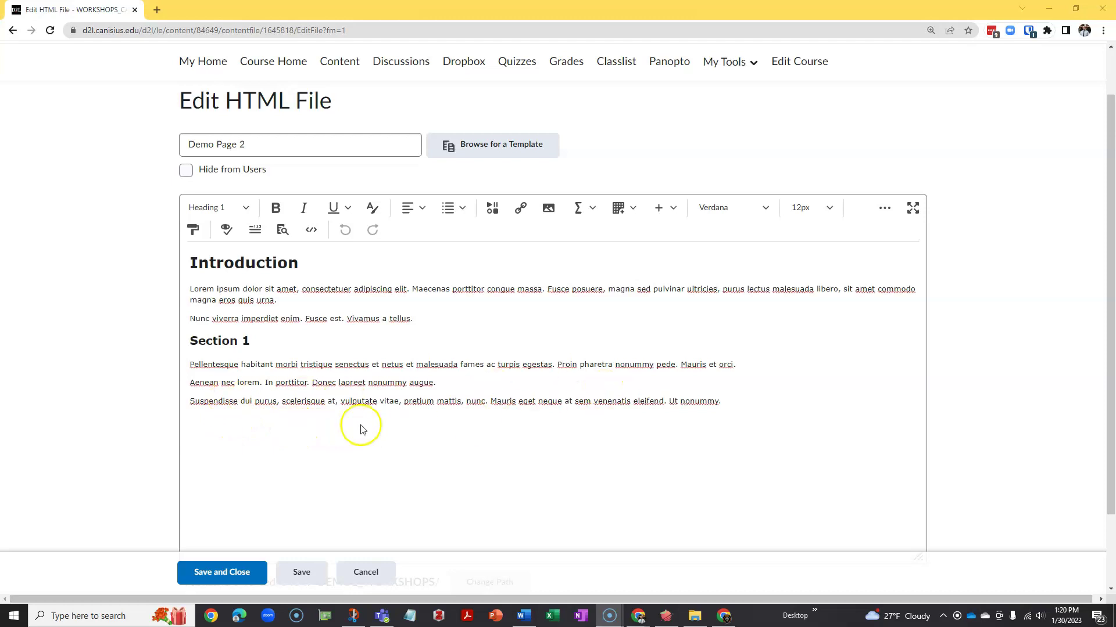
left_click(246, 419)
left_click(767, 411)
key("Return")
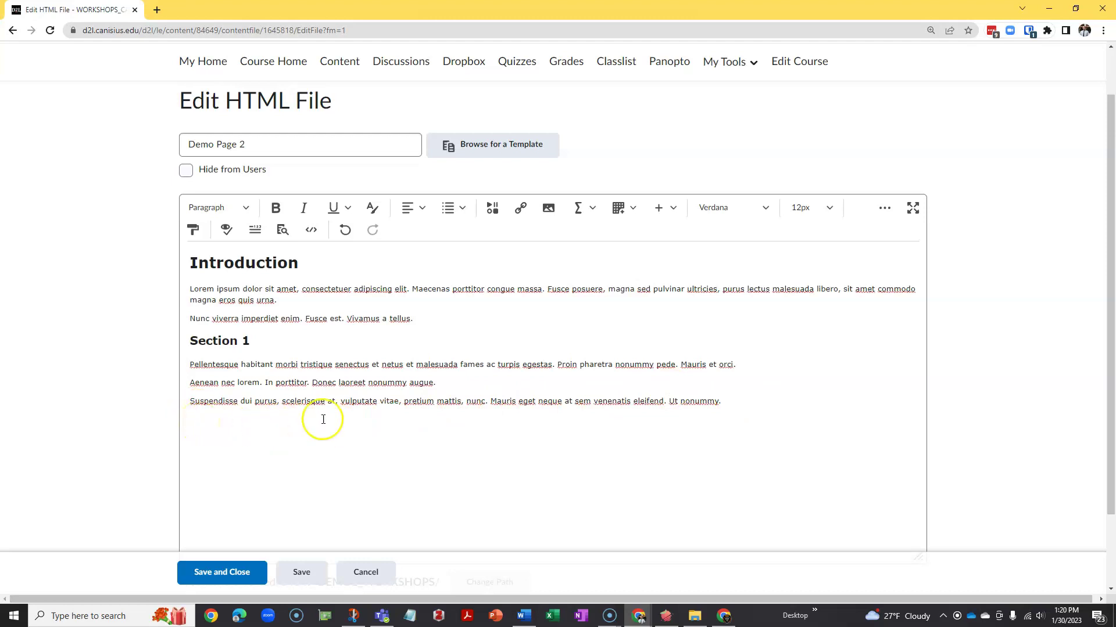
left_click(550, 211)
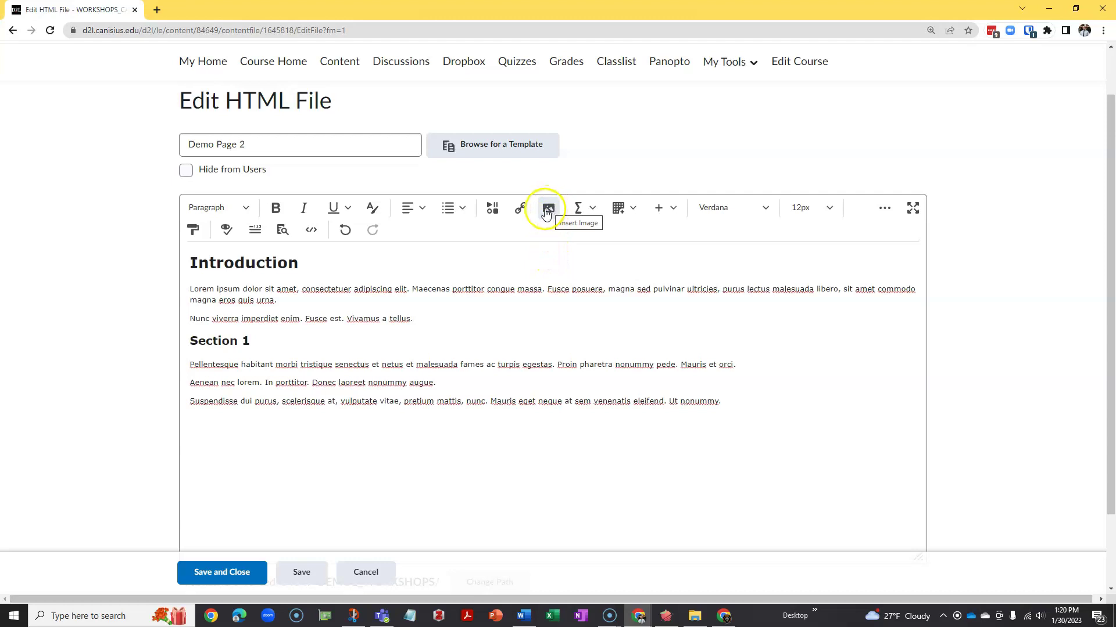
Upload everything-is-awesome.jpg (39.49 KB) from My Computer in the Add a File window.
left_click(549, 211)
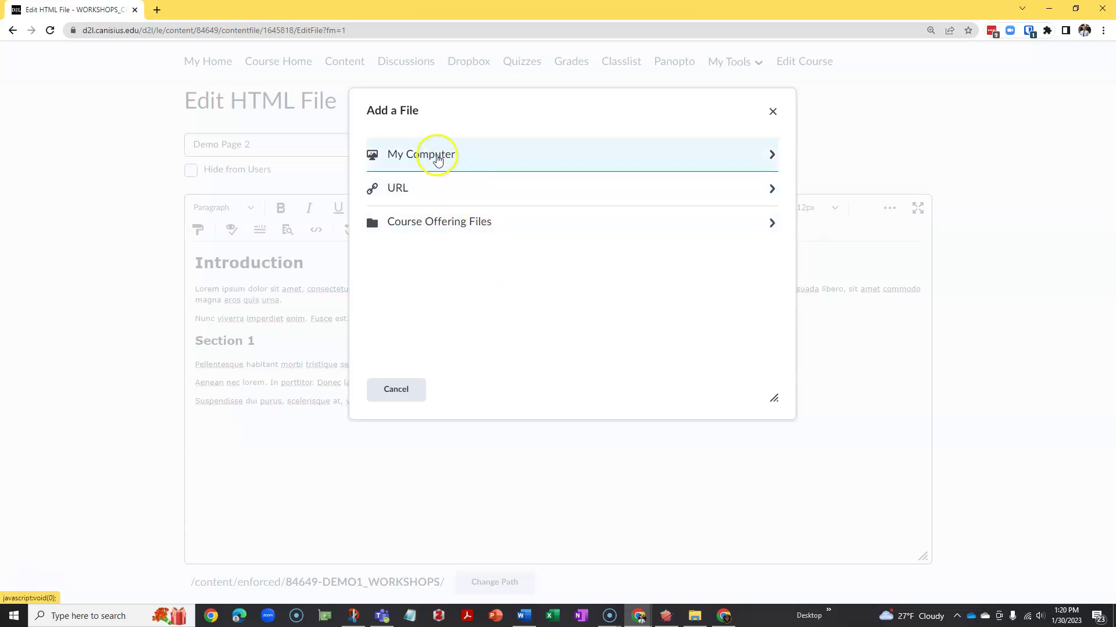
left_click(436, 159)
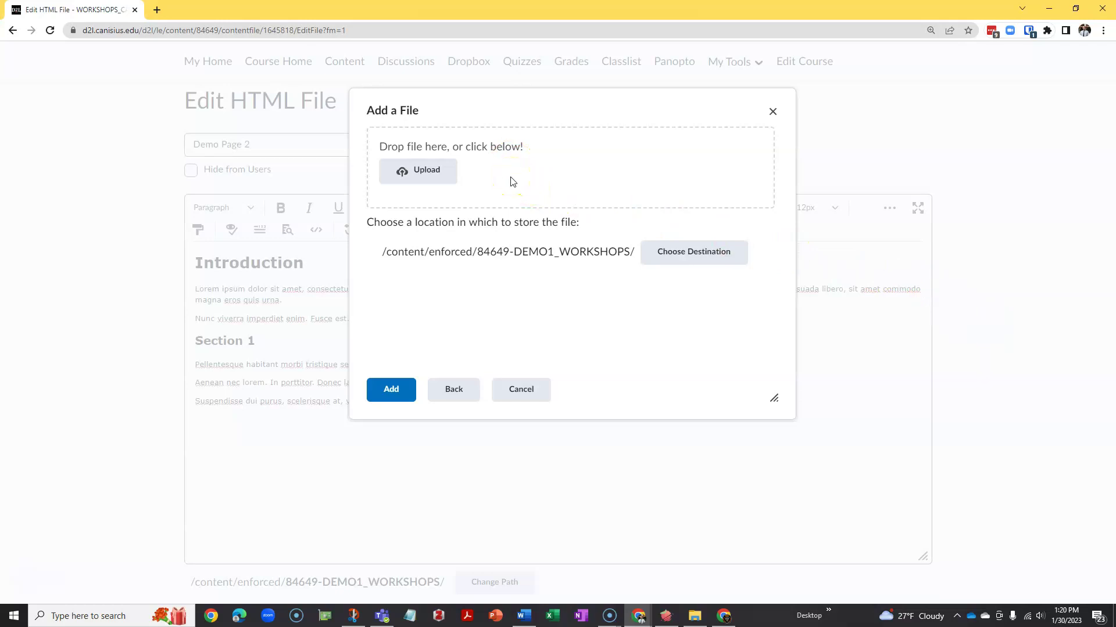
left_click(433, 176)
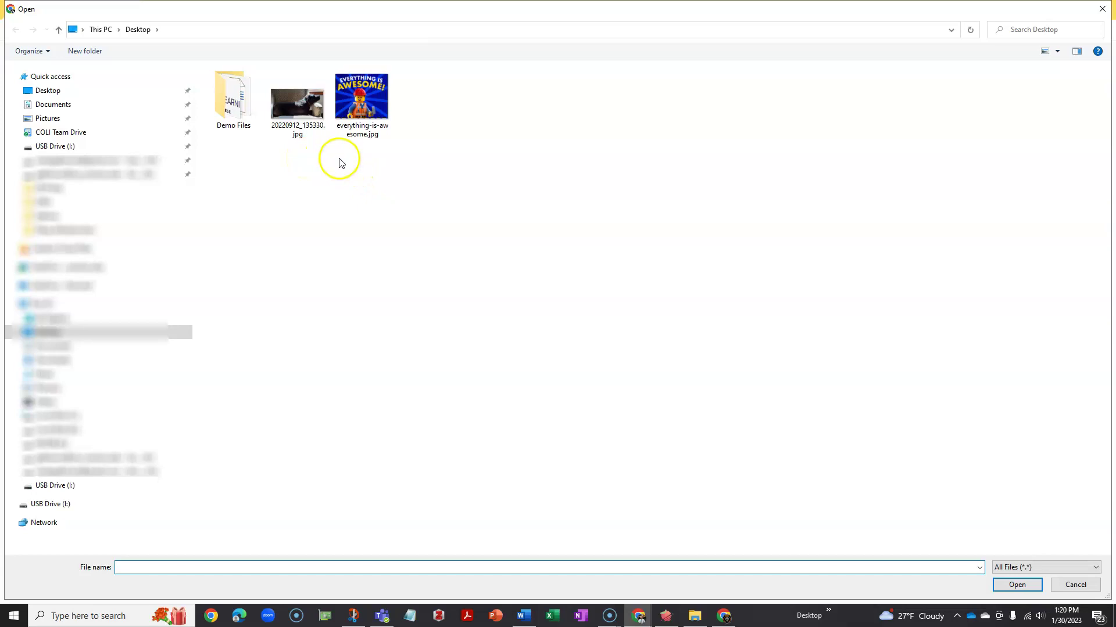
left_click(362, 110)
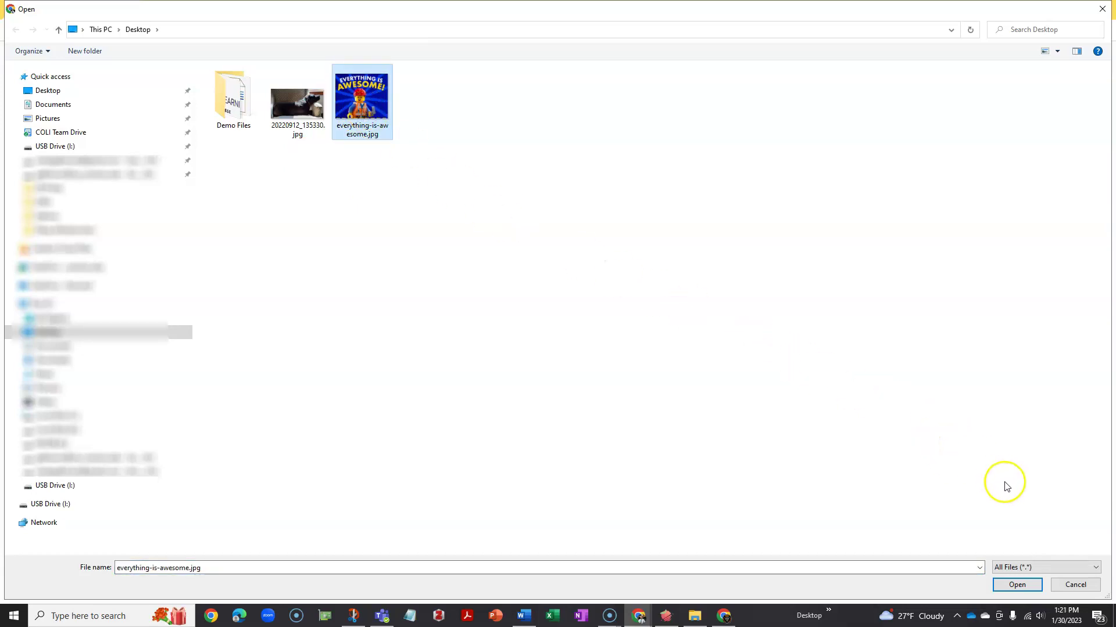
left_click(1016, 585)
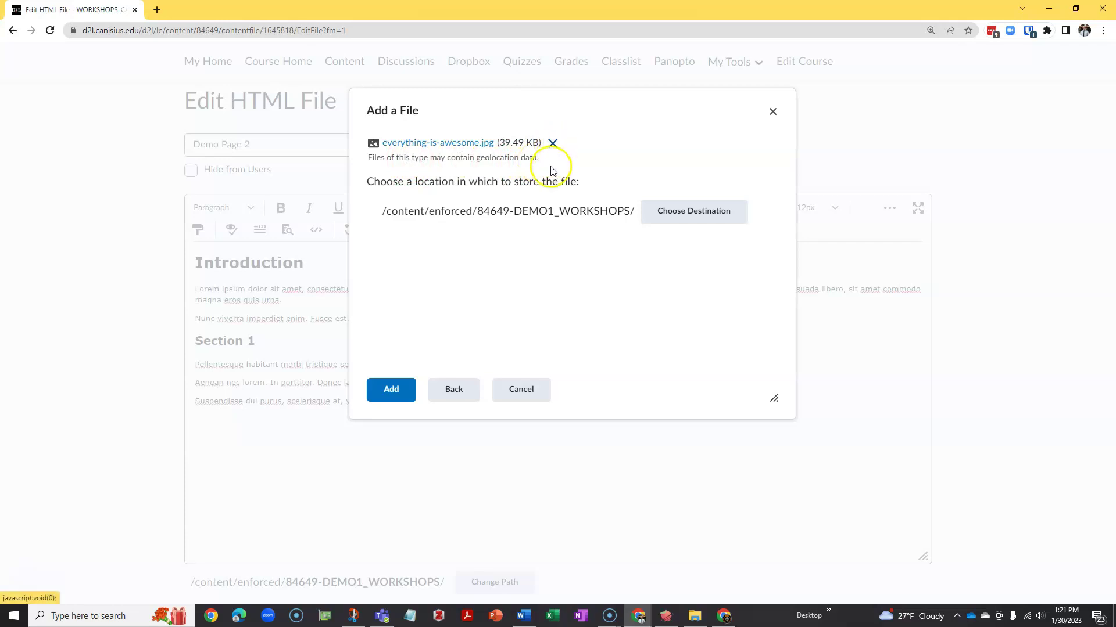
Insert the uploaded image with alternative text 'Lego Minifig Awesome'.
left_click(391, 393)
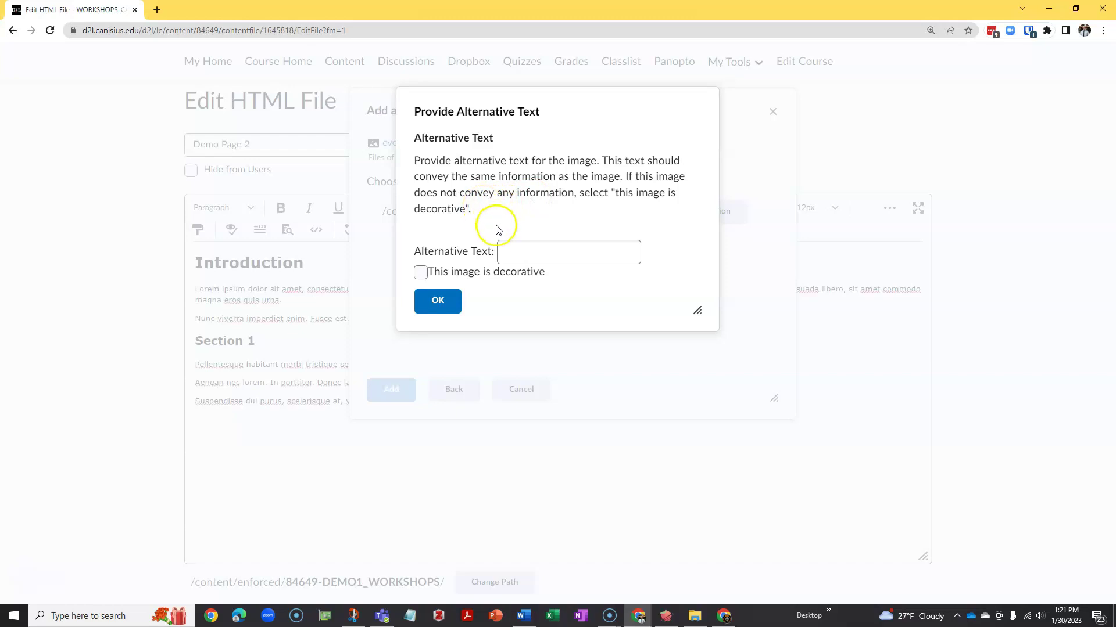
left_click(514, 256)
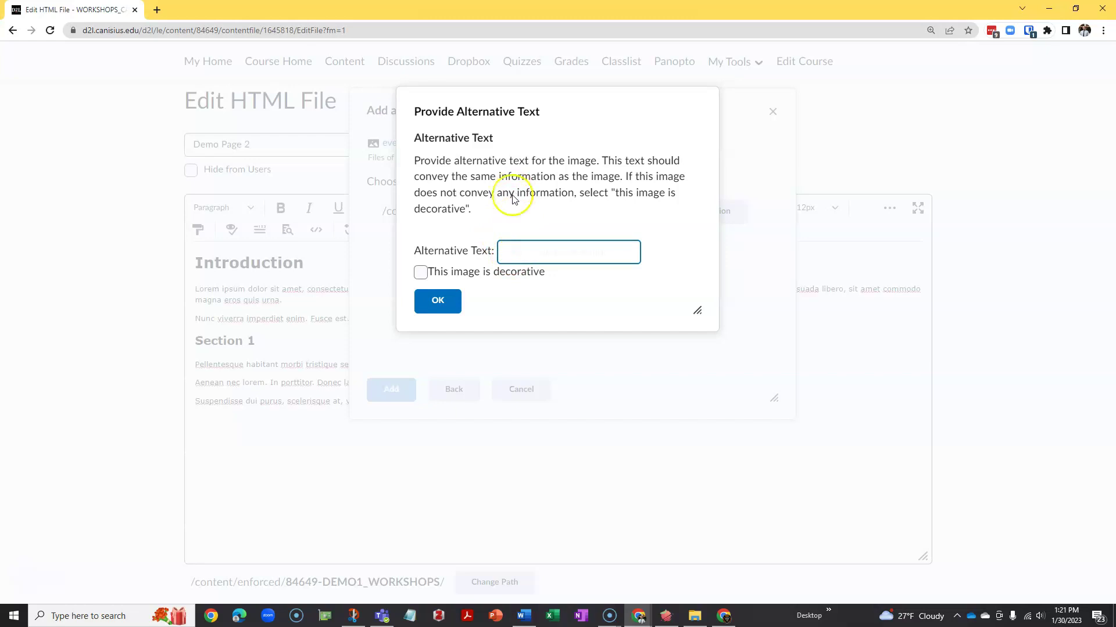
type("Lego Minifig Awesome")
left_click(440, 305)
Center the Lego image on the page using the alignment options.
scroll(438, 305, "down", 4)
scroll(438, 305, "up", 2)
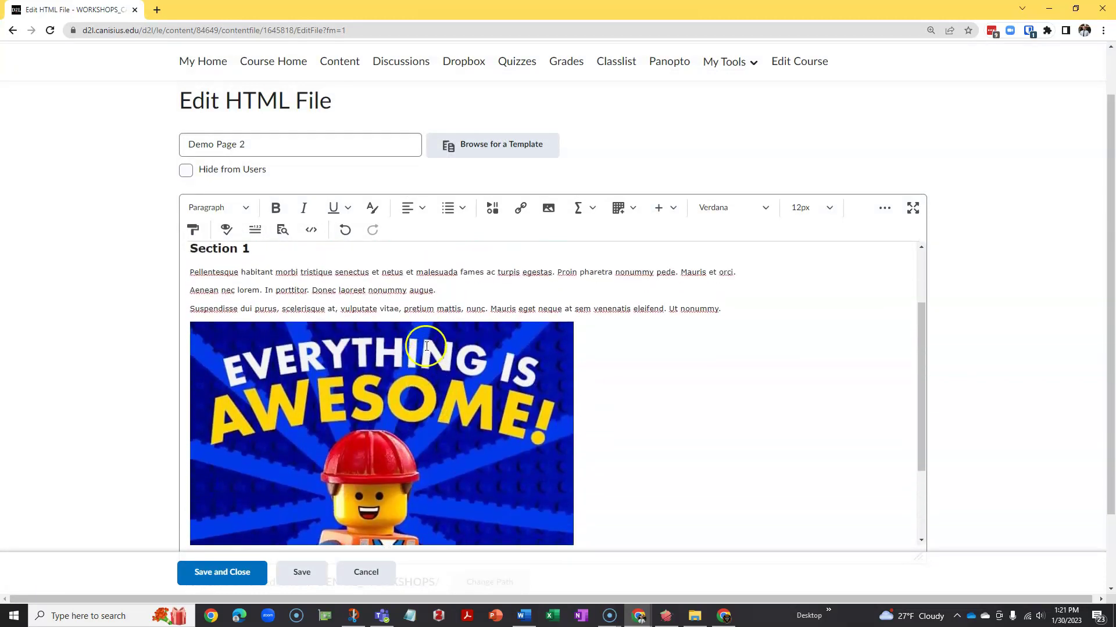
left_click(377, 382)
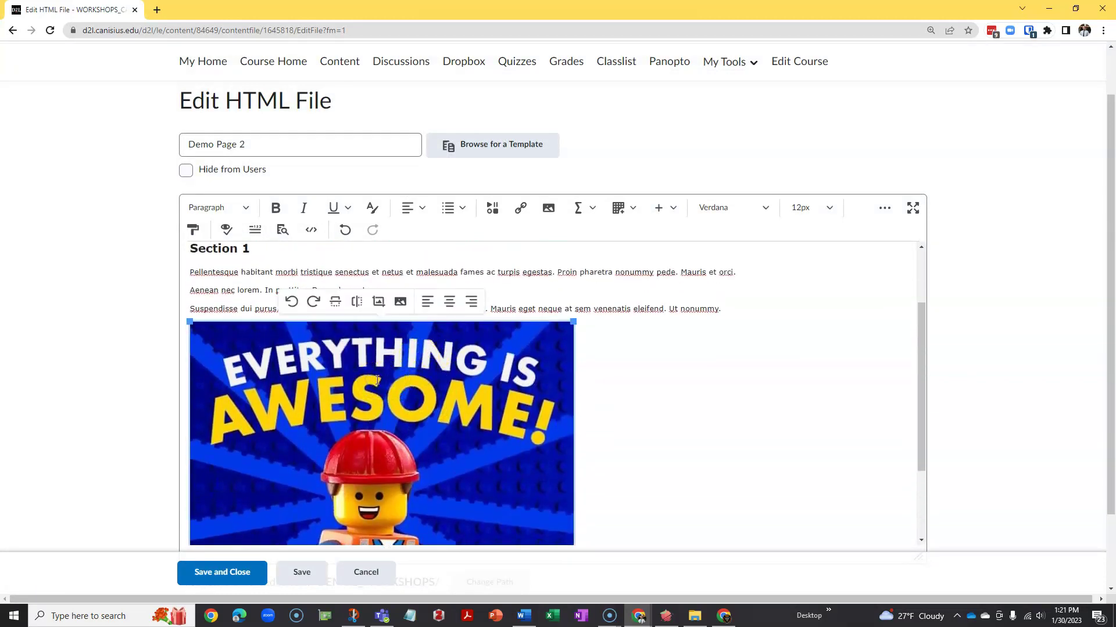
left_click(422, 214)
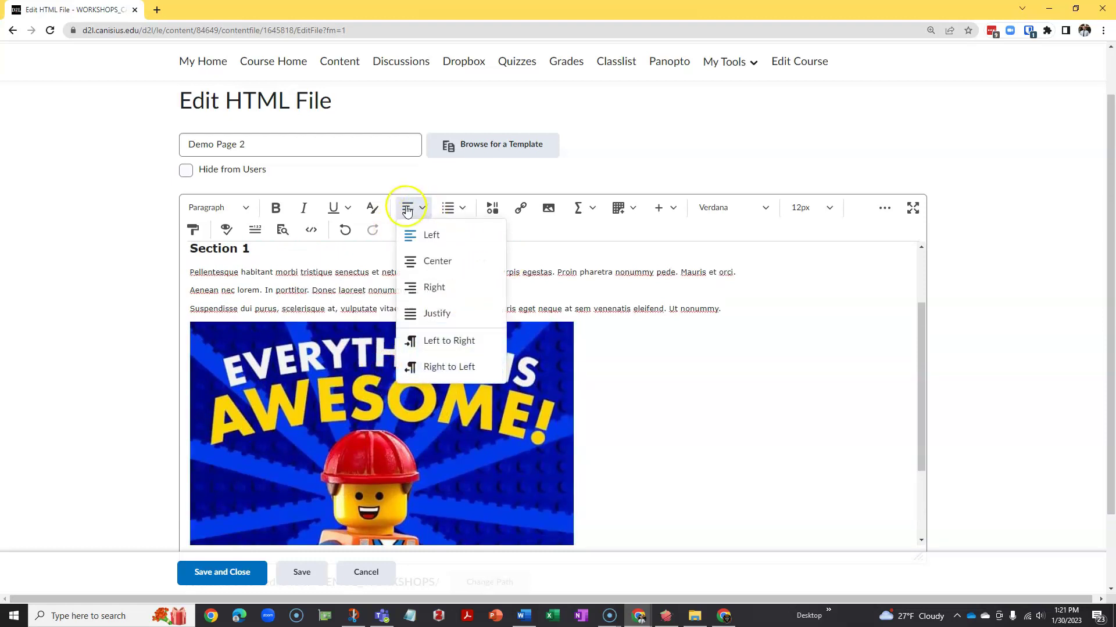
left_click(436, 261)
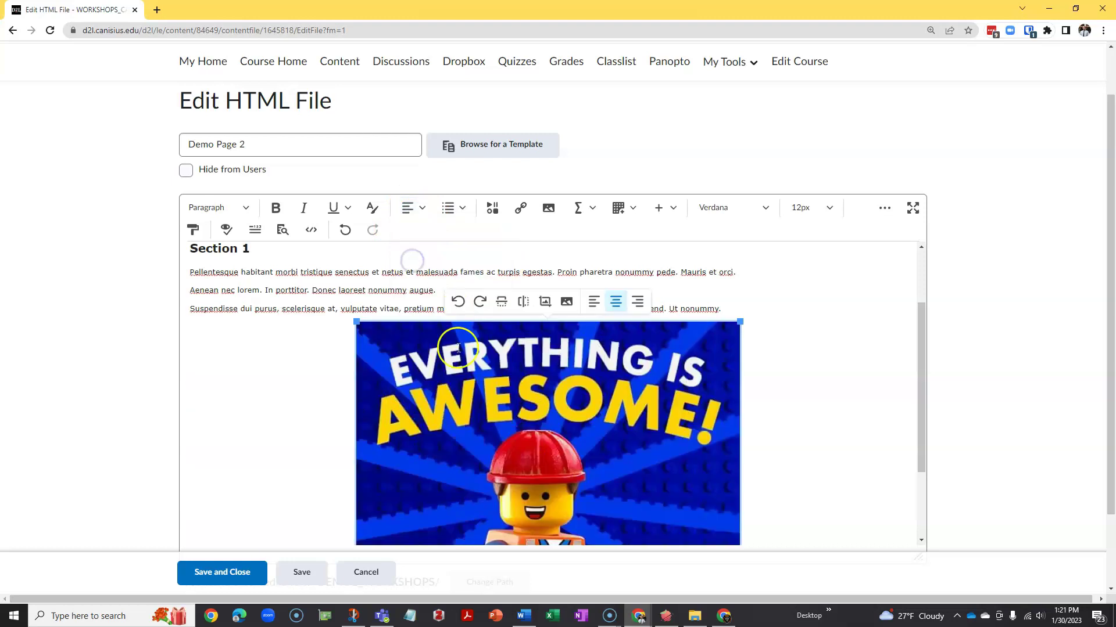
scroll(534, 430, "down", 1)
Scroll through the saved Demo Page 2 to review its headings, text and centred image.
scroll(526, 432, "up", 1)
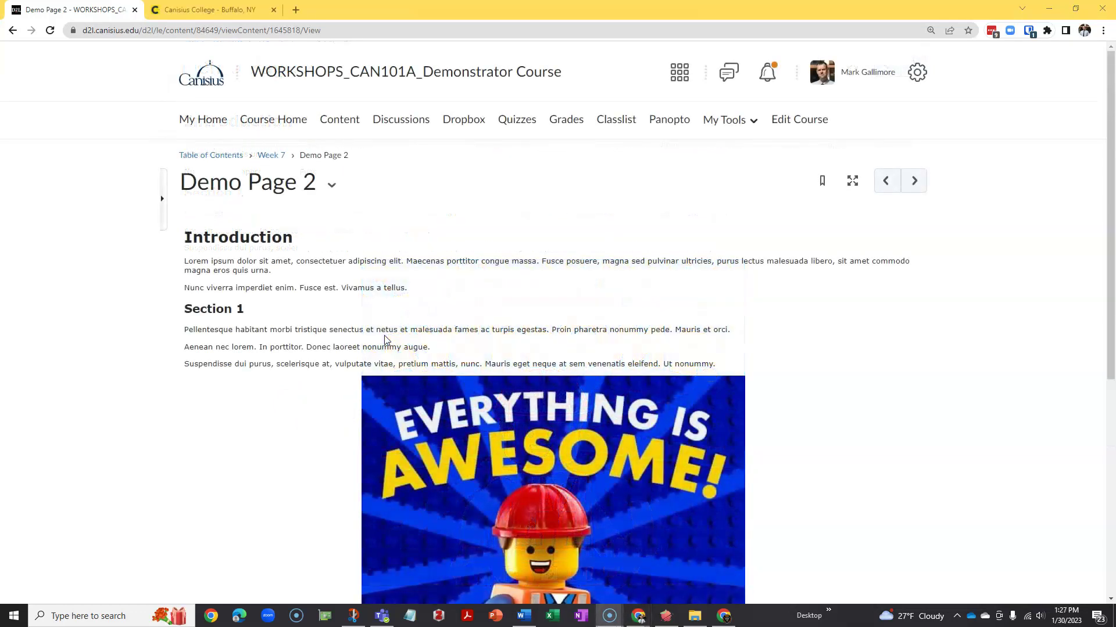
scroll(383, 343, "down", 3)
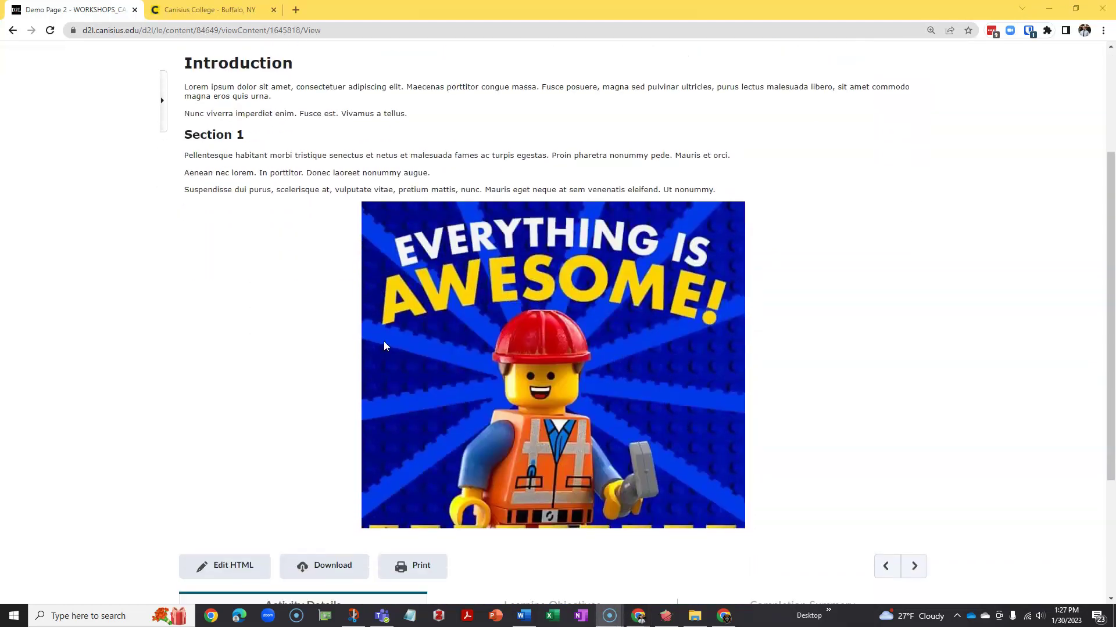
scroll(383, 342, "up", 3)
scroll(384, 347, "down", 1)
scroll(384, 347, "up", 1)
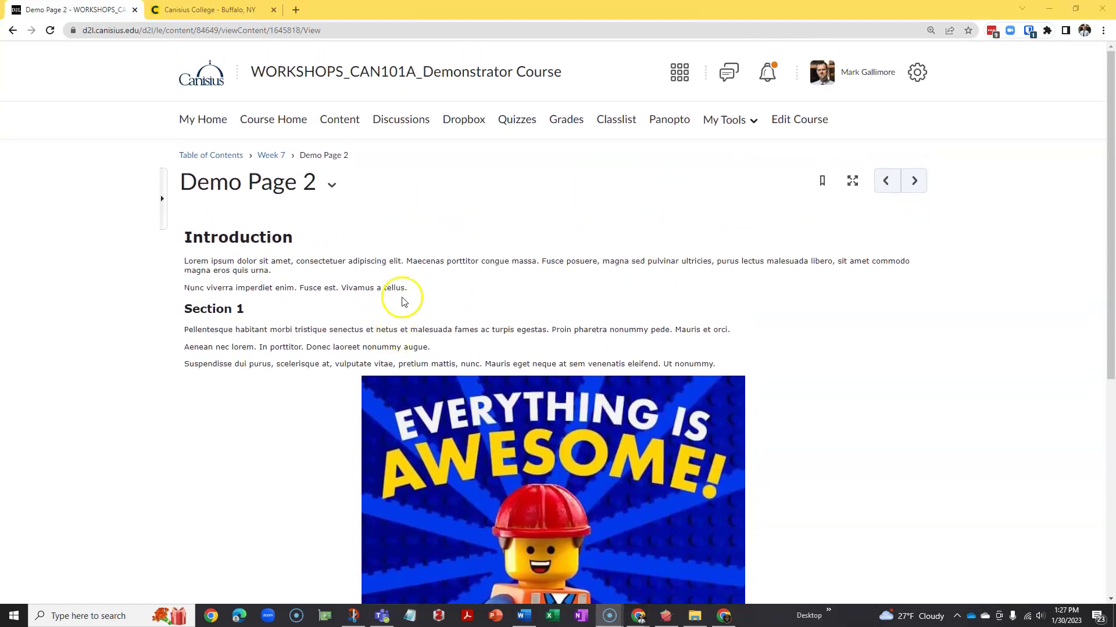
Reopen Demo Page 2 with Edit HTML, add 'Canisius College Website' after 'tellus.' and select it.
left_click(332, 185)
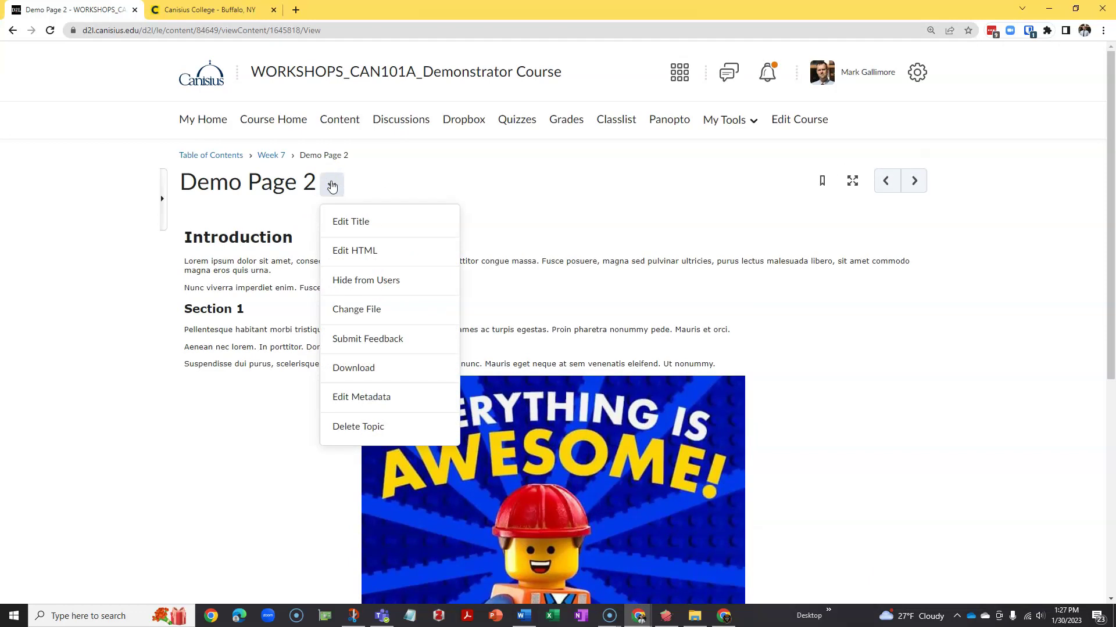
left_click(373, 261)
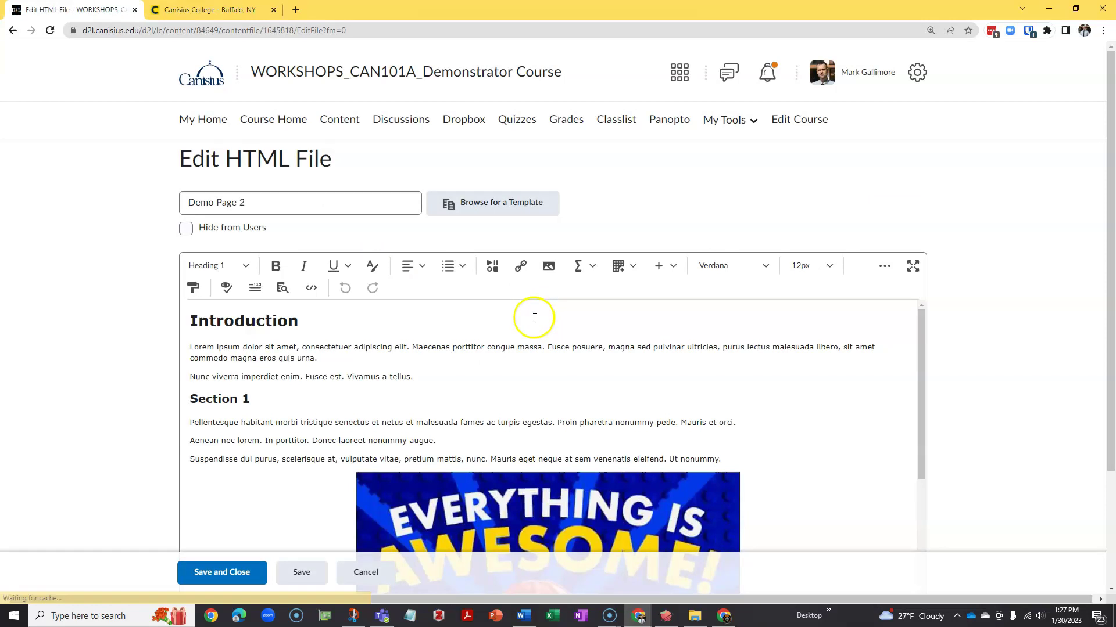
left_click(430, 375)
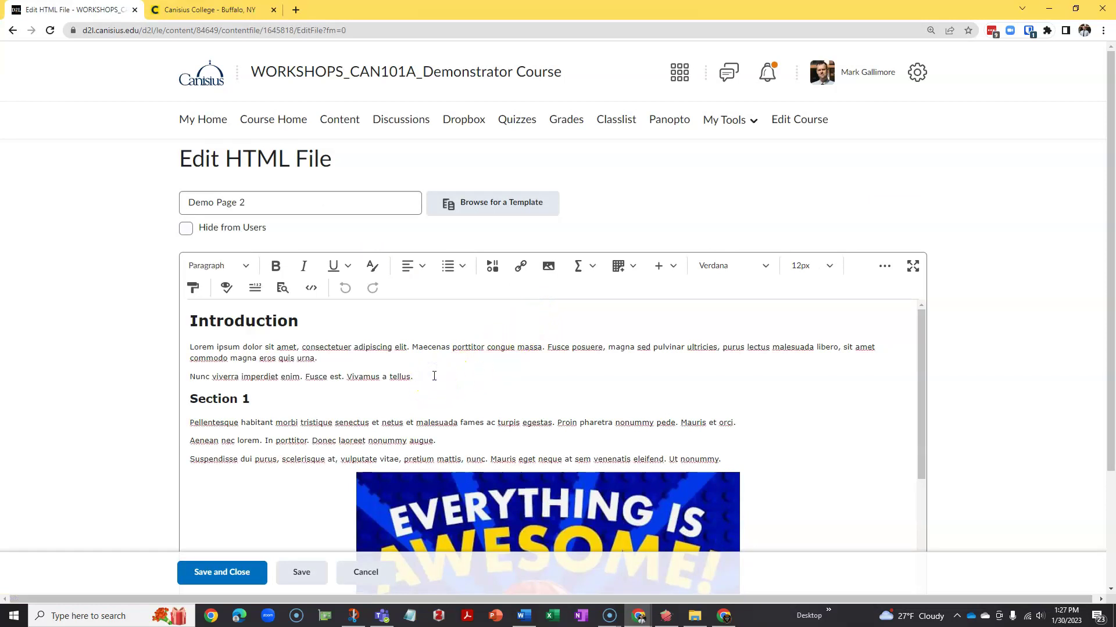
left_click_drag(416, 376, 510, 376)
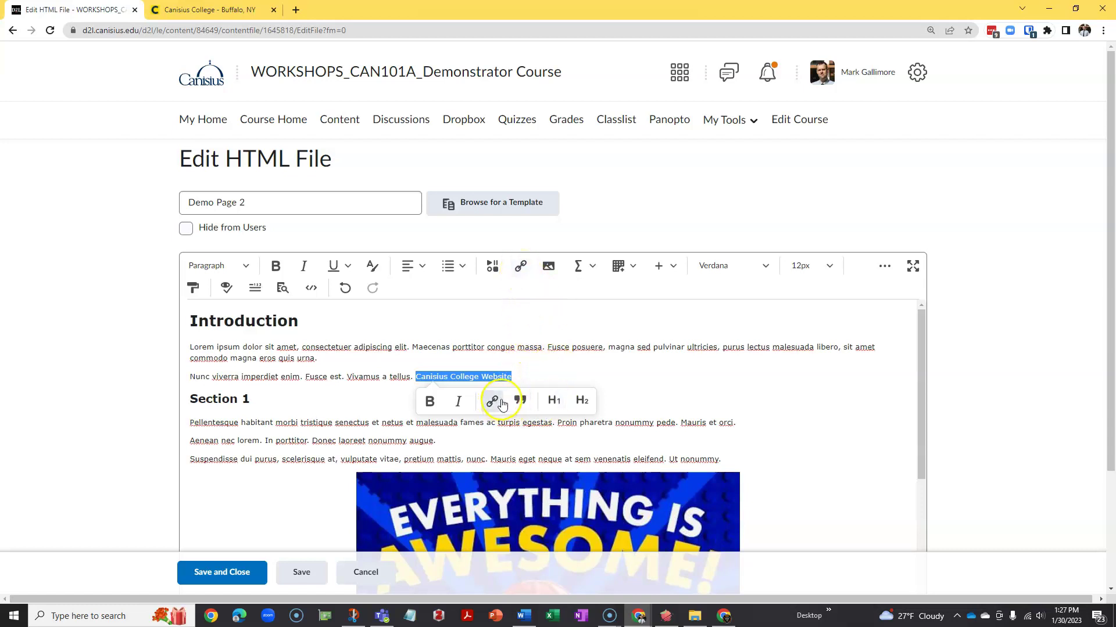
left_click(520, 266)
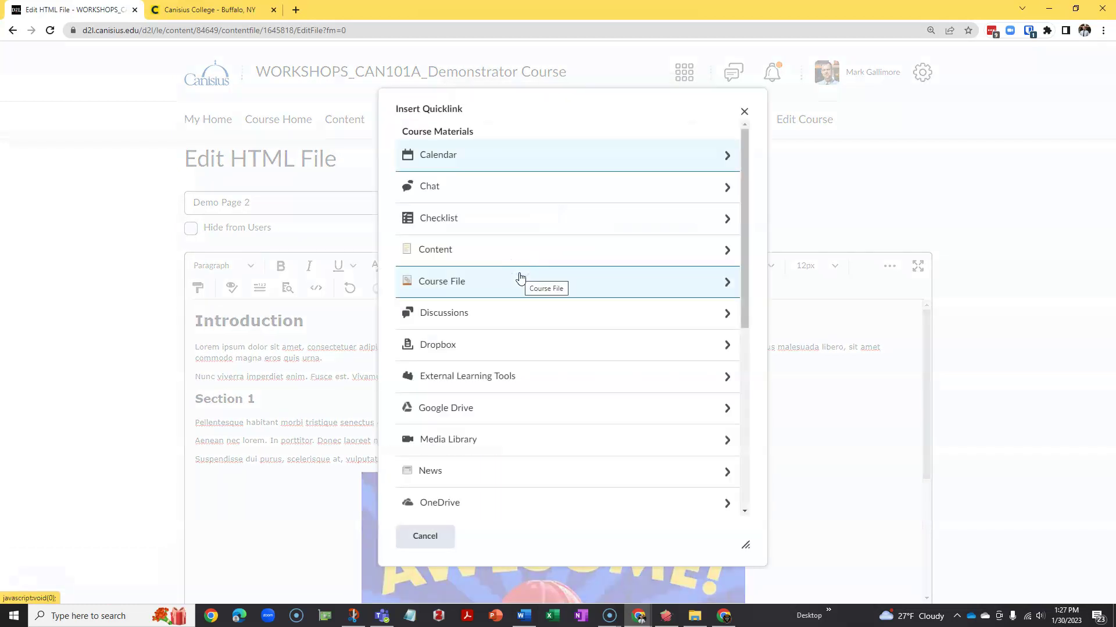
scroll(516, 324, "down", 4)
scroll(517, 330, "down", 2)
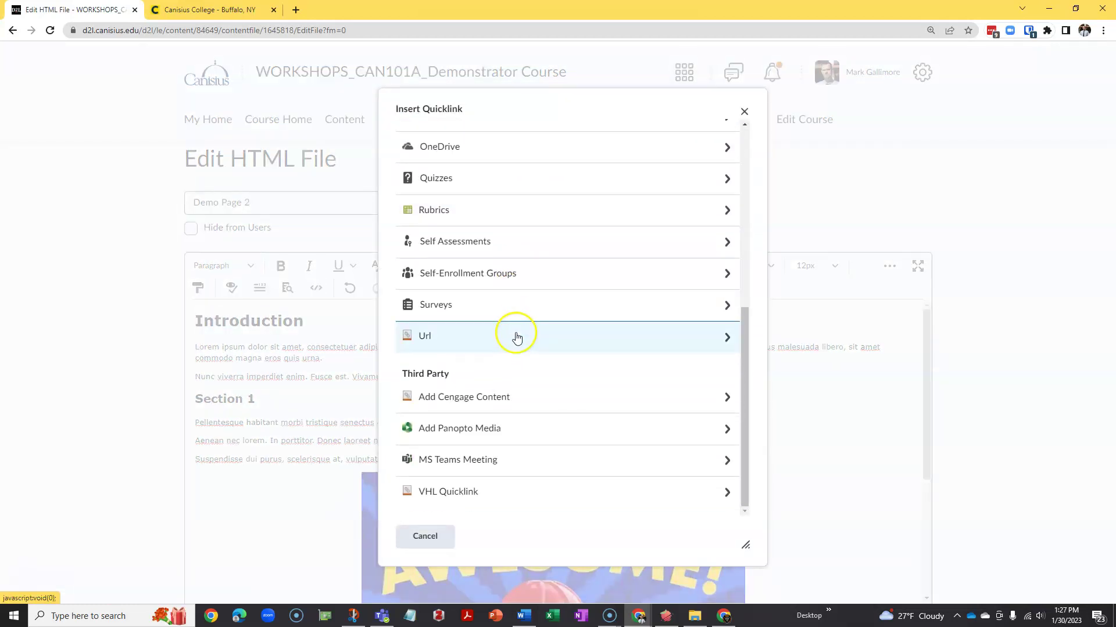
left_click(425, 341)
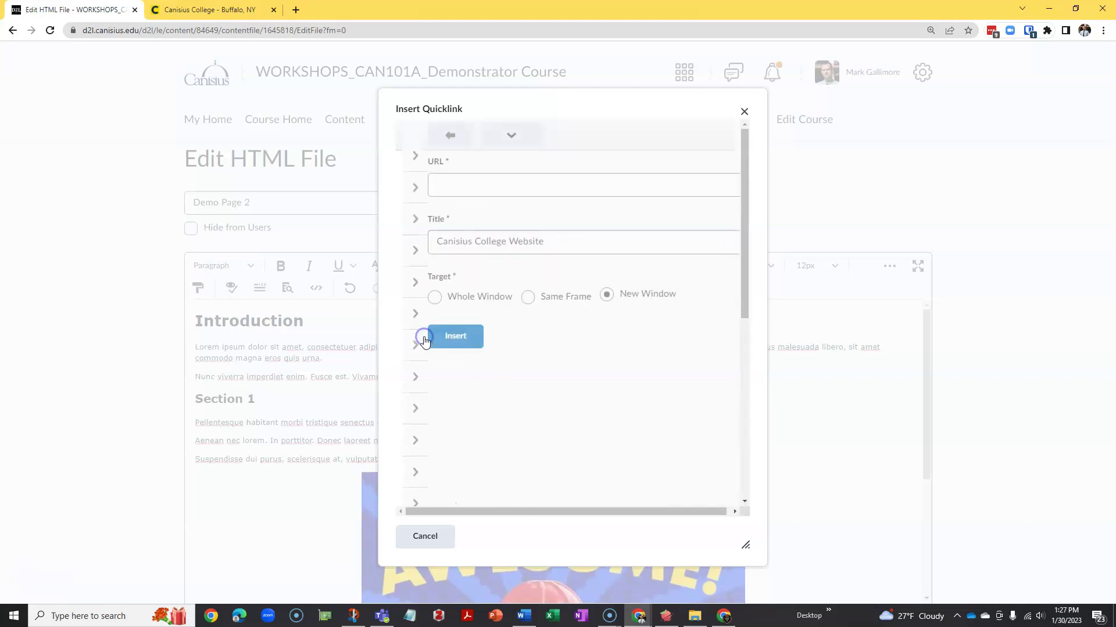
left_click(437, 184)
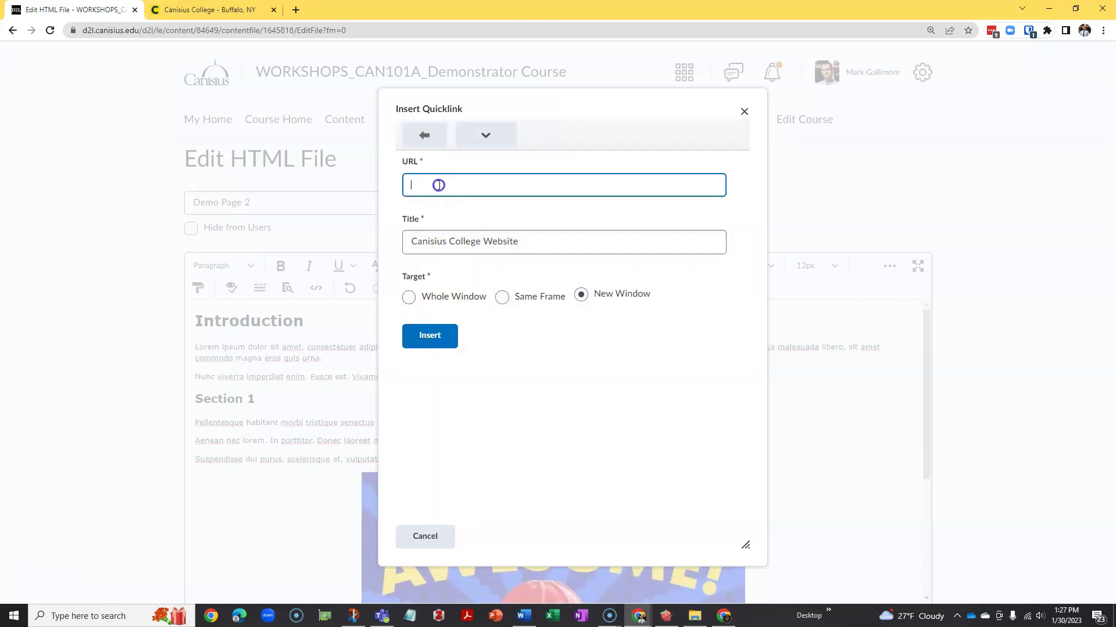
type("https://www.canisius.edu/")
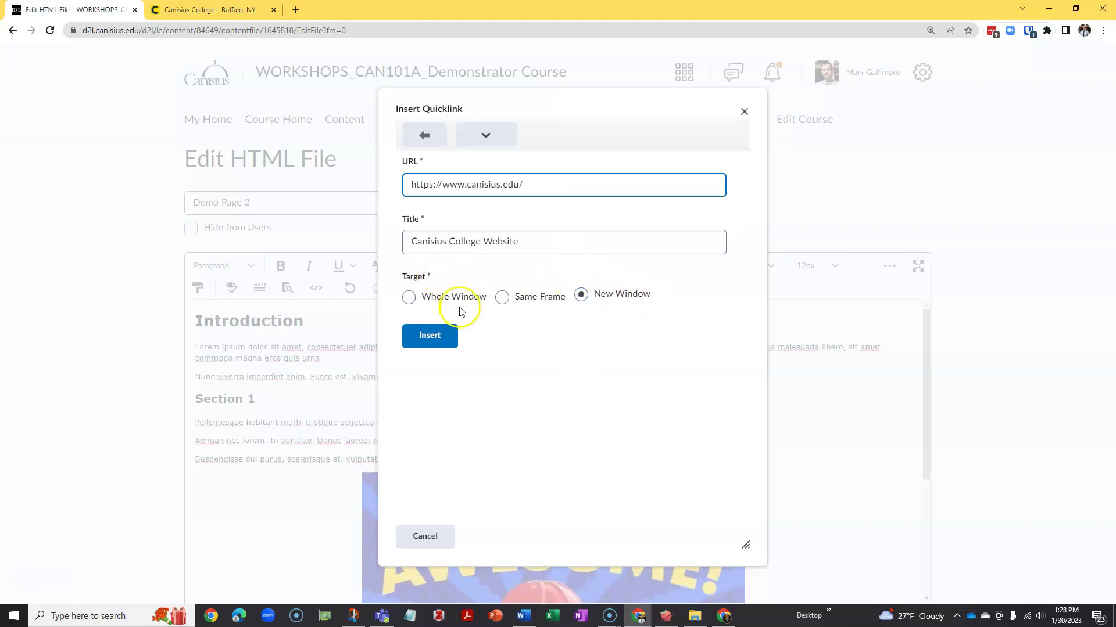
left_click(433, 334)
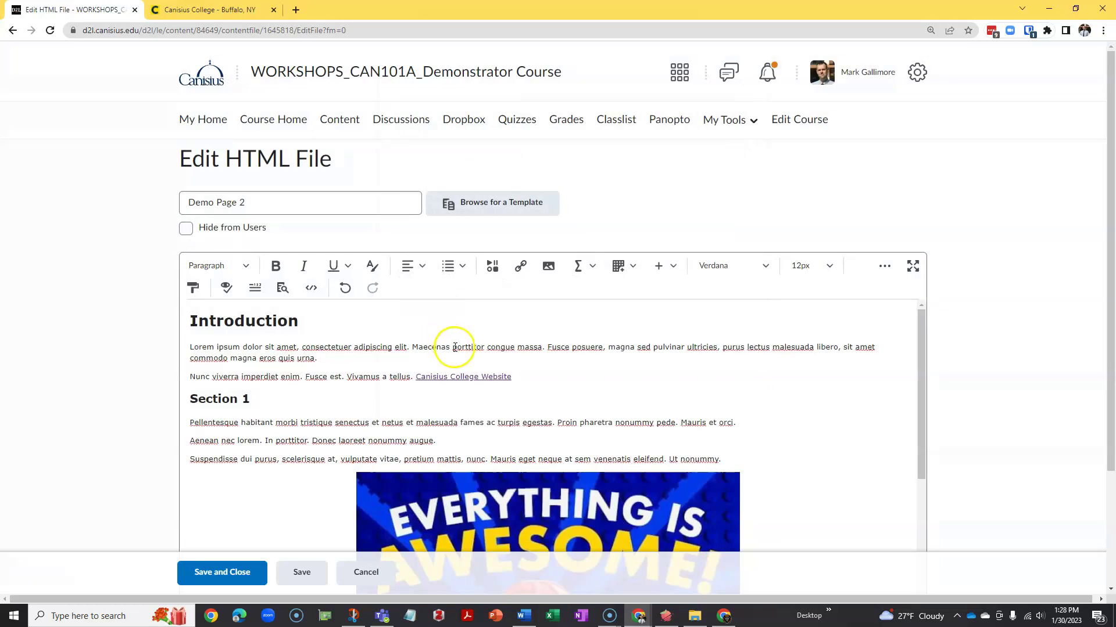
left_click(225, 571)
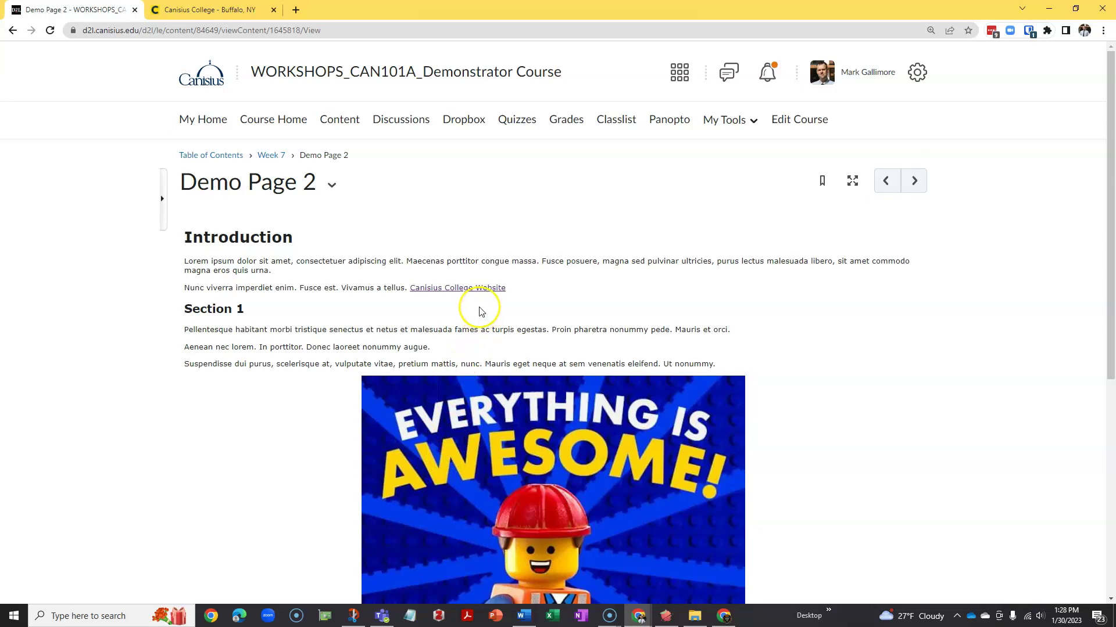
left_click(456, 288)
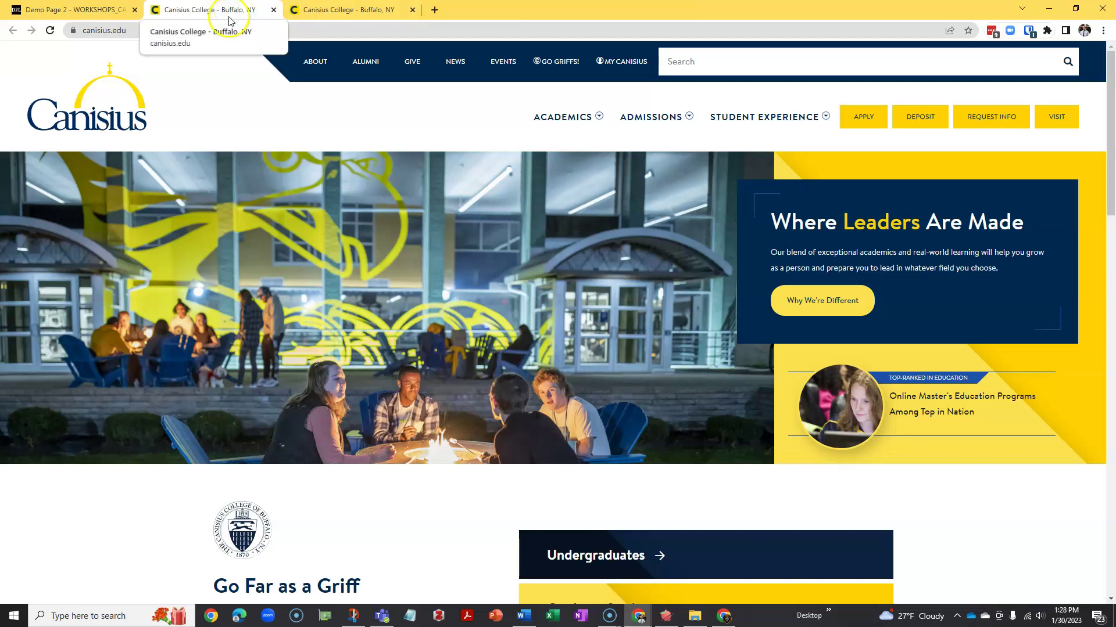
Switch back to the Demo Page 2 browser tab from the Canisius College website.
left_click(80, 12)
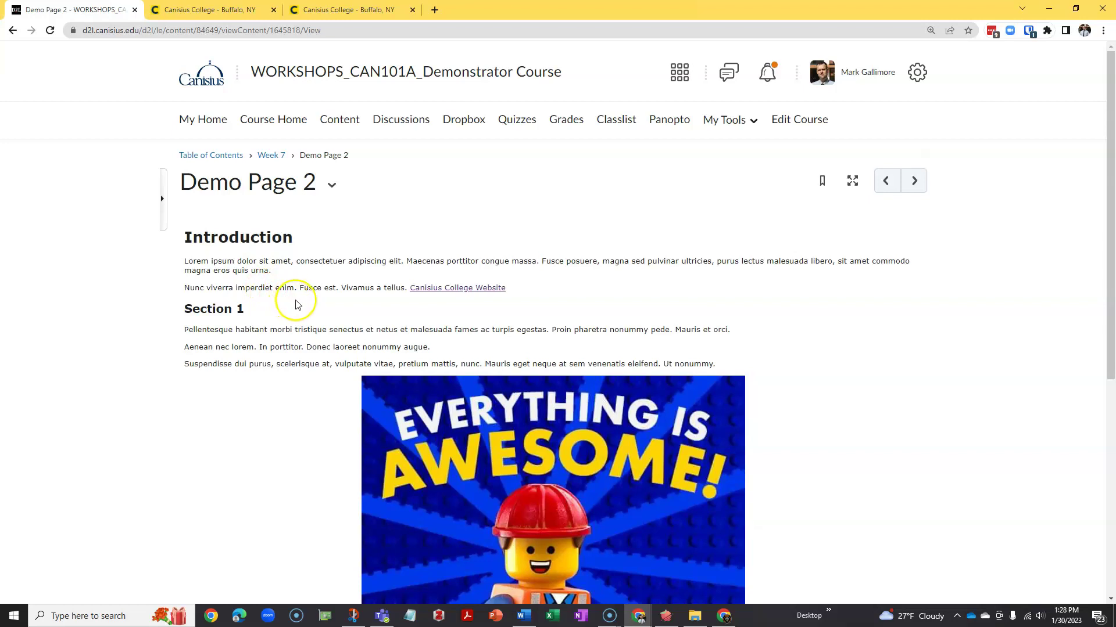
scroll(715, 345, "down", 5)
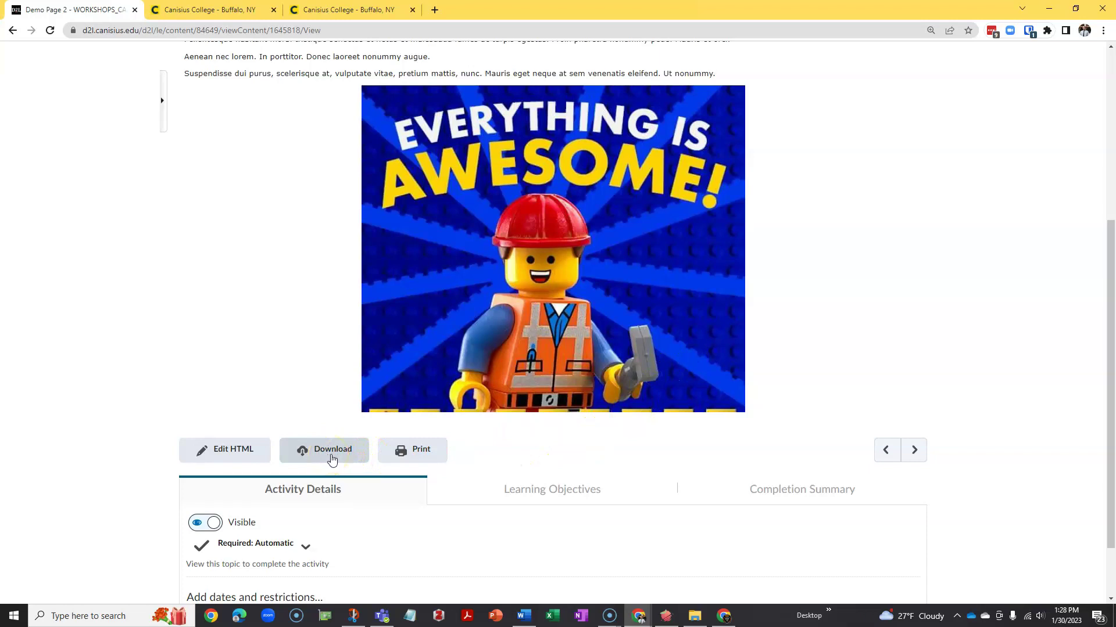
left_click(334, 454)
scroll(334, 450, "up", 5)
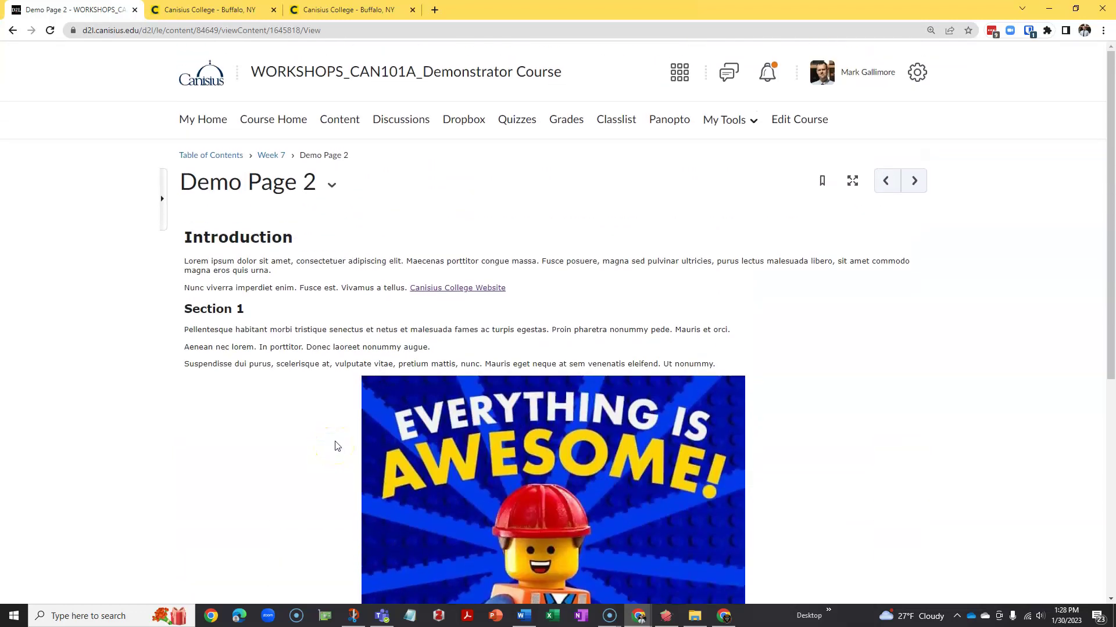
left_click(341, 412)
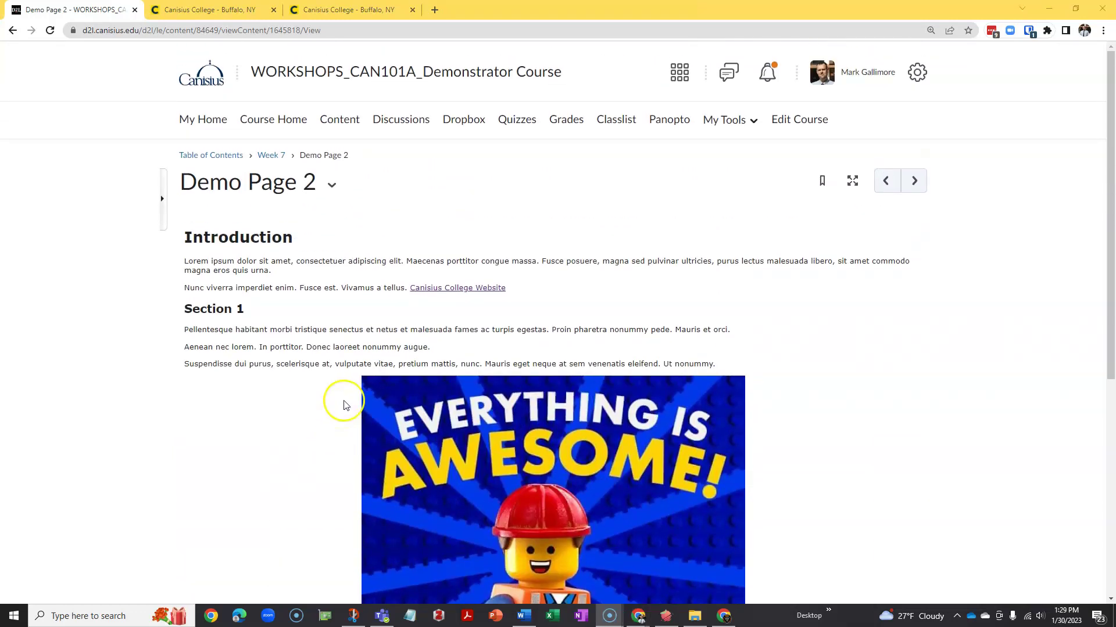
scroll(334, 404, "down", 5)
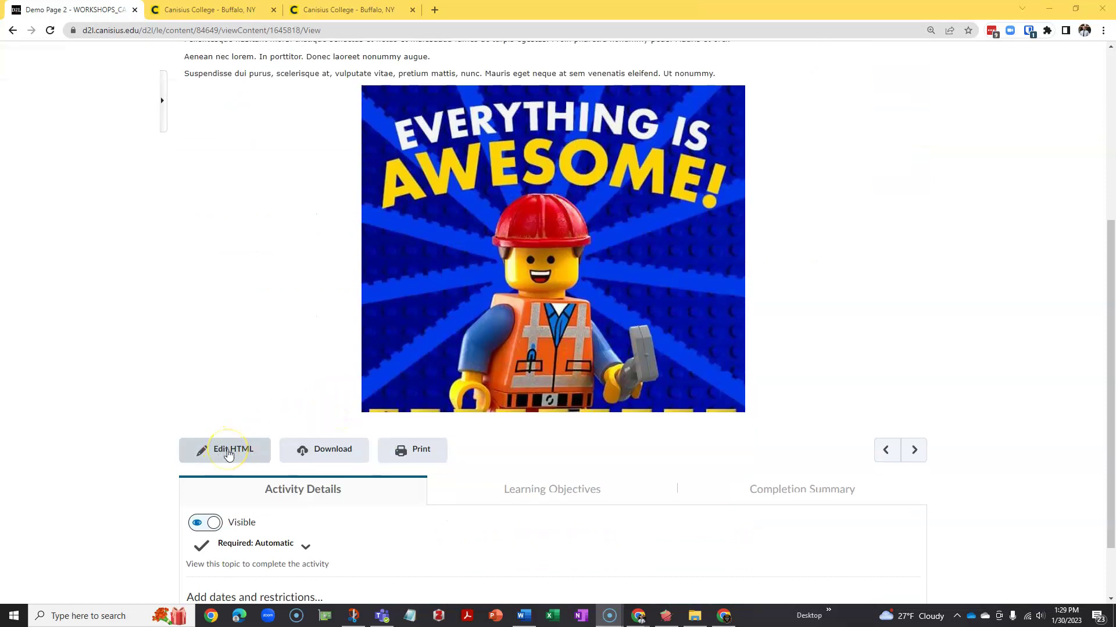
scroll(227, 453, "up", 5)
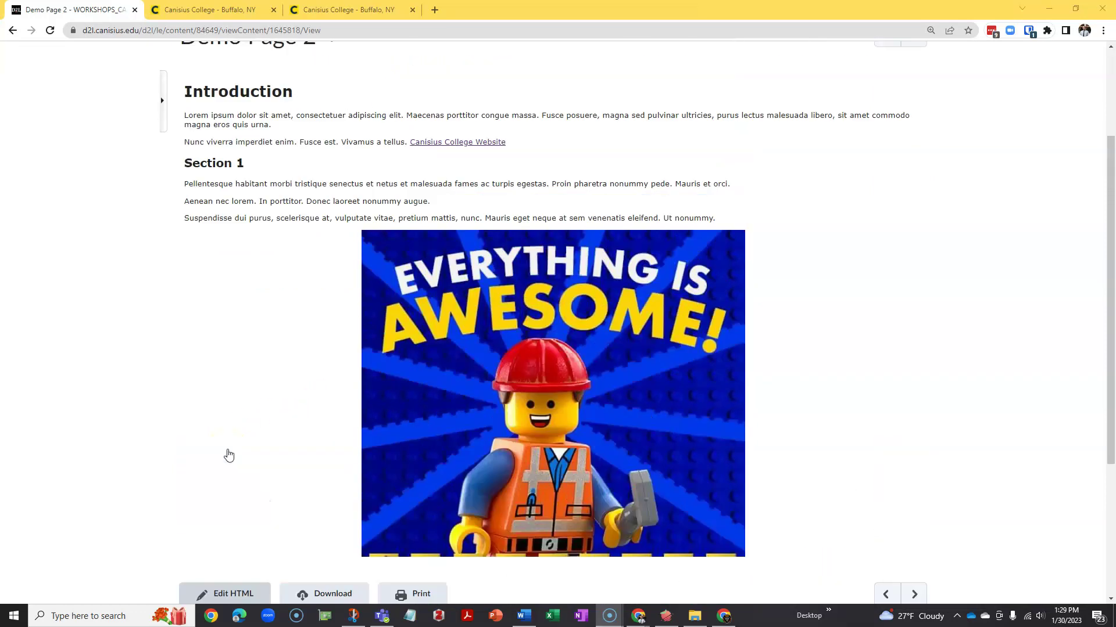